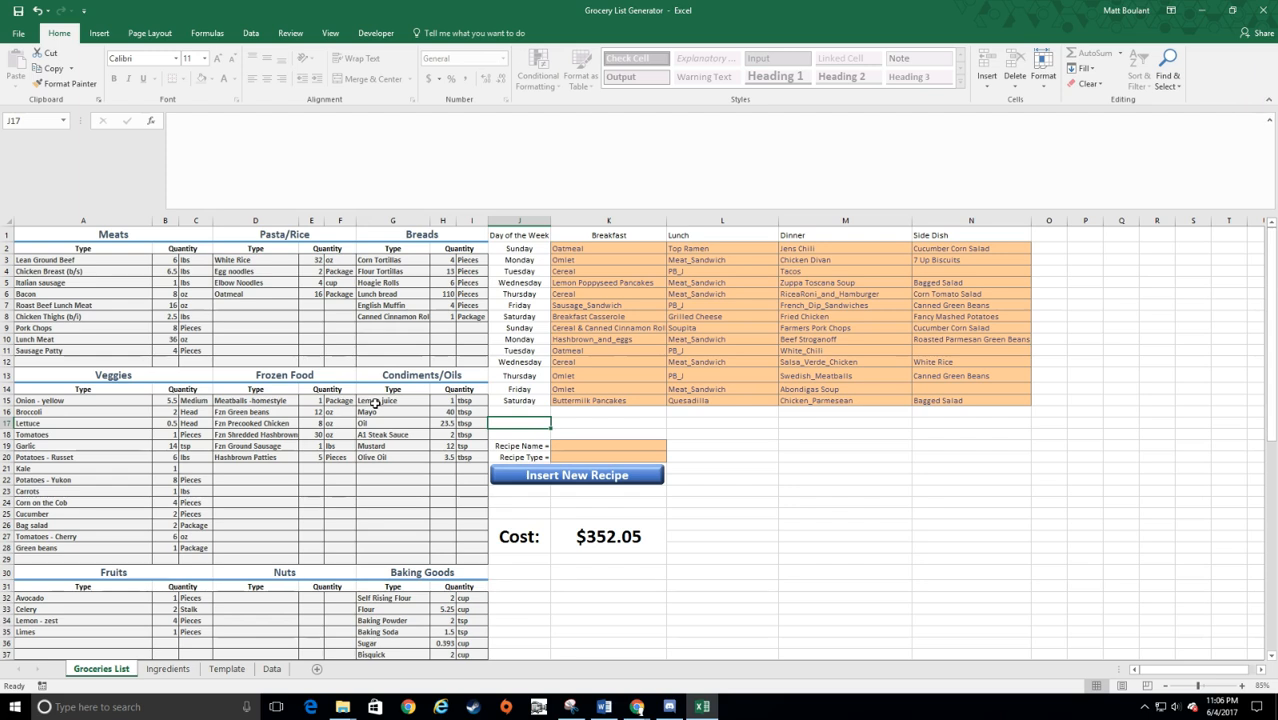
Step: Examine the ingredient names on the Ingredients sheet and the unit choices offered for Garlic Powder
left_click(168, 669)
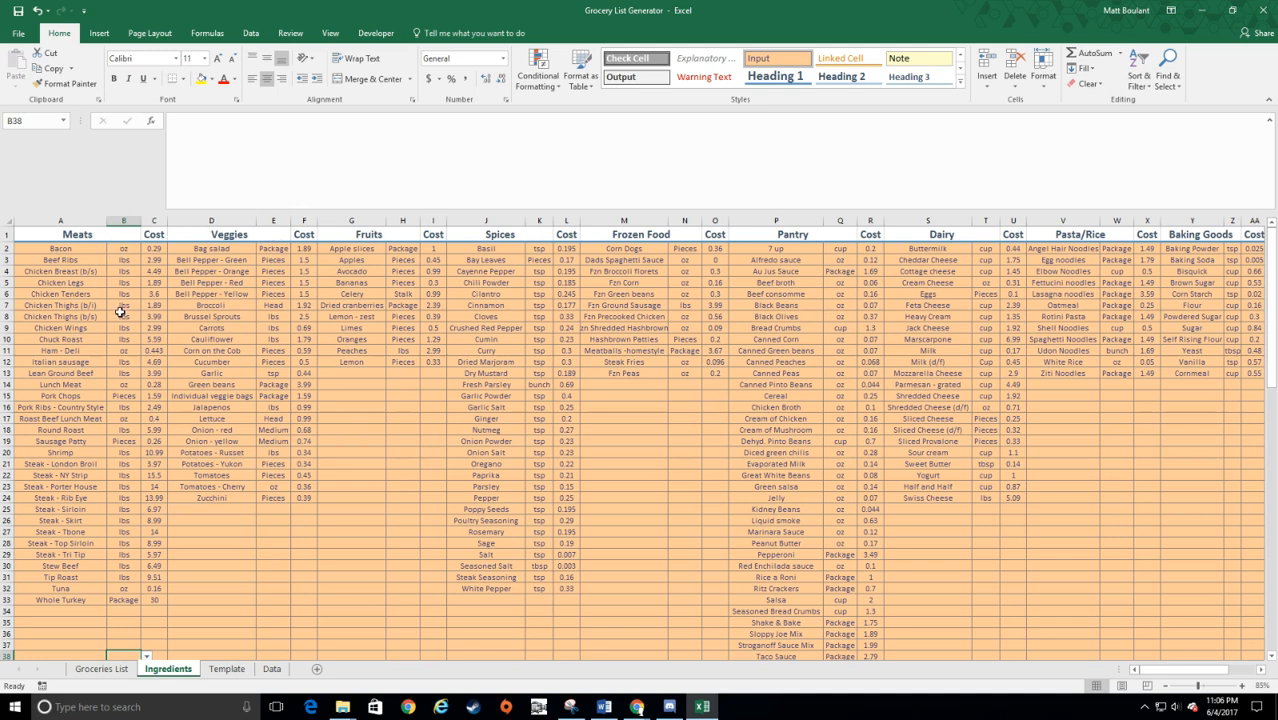
left_click(77, 282)
left_click(80, 273)
left_click(62, 430)
left_click(66, 498)
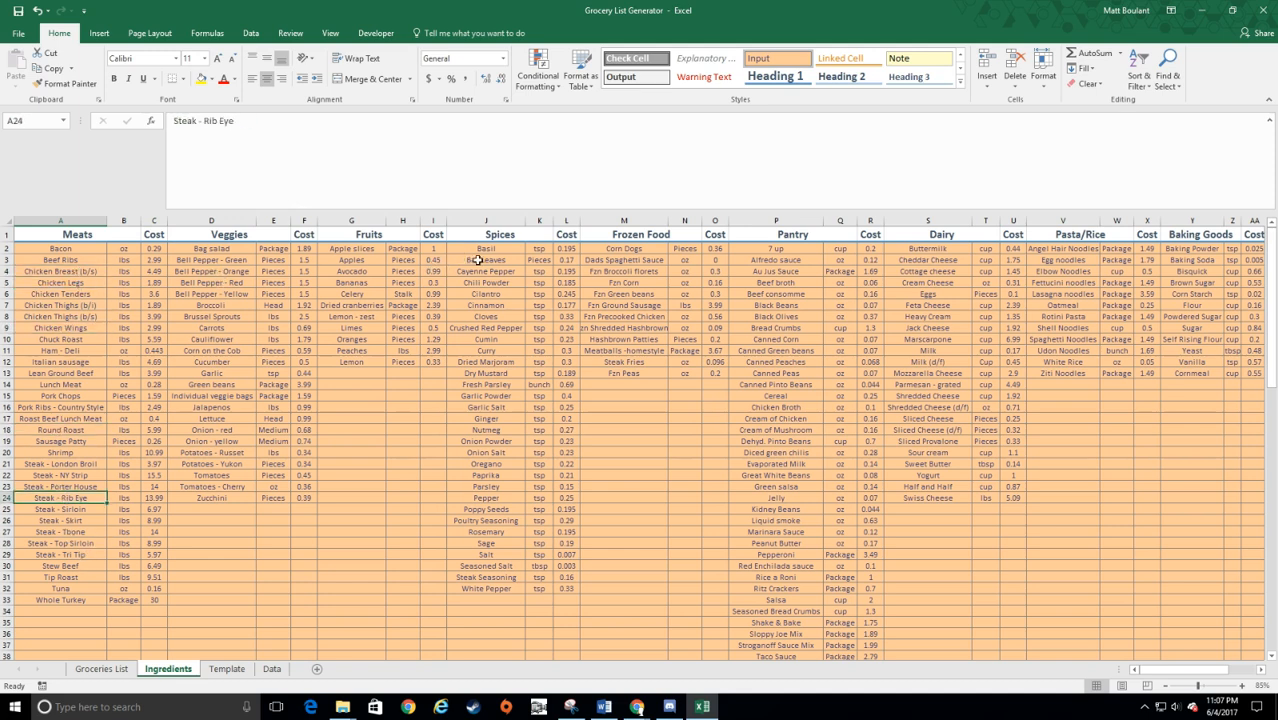
left_click(540, 398)
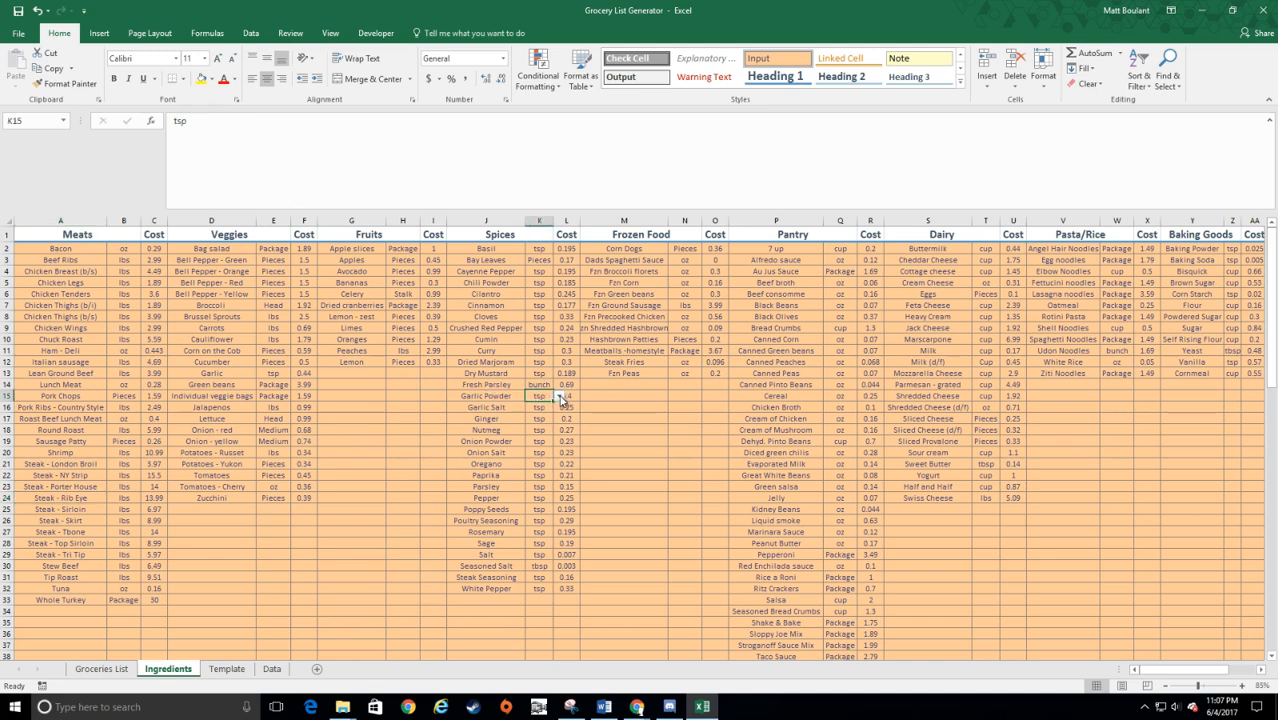
left_click(559, 396)
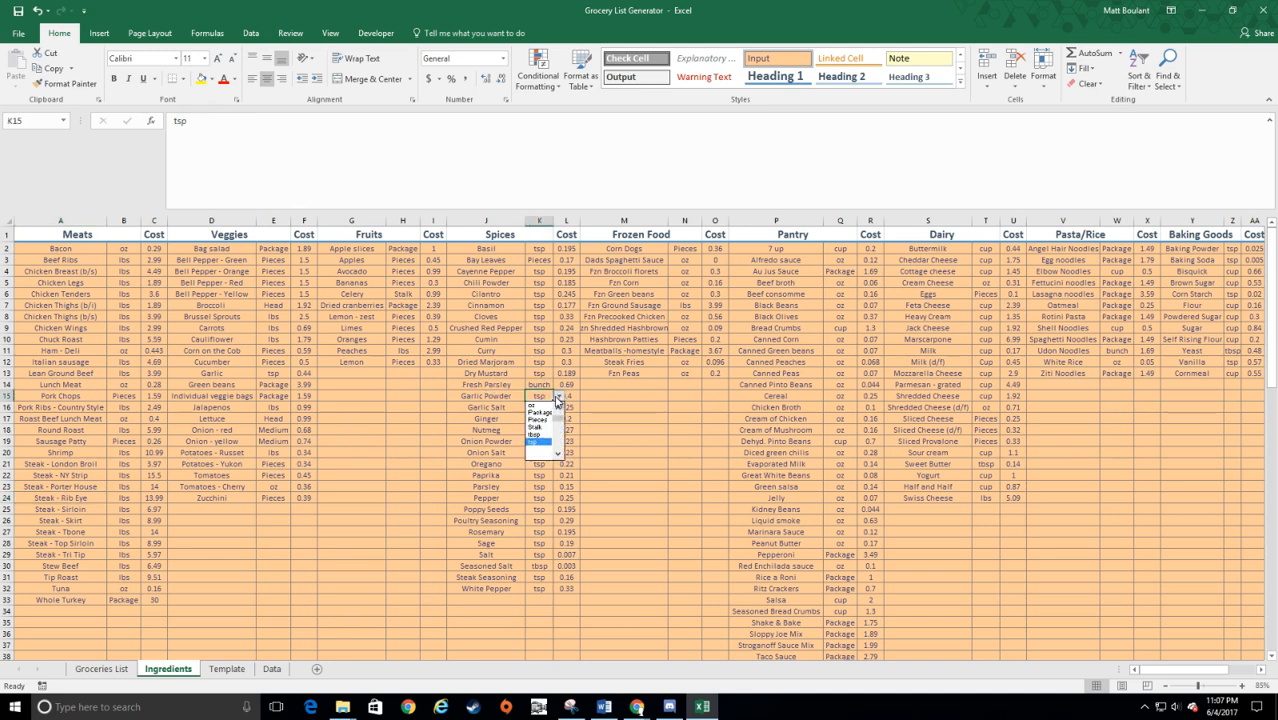
left_click(559, 398)
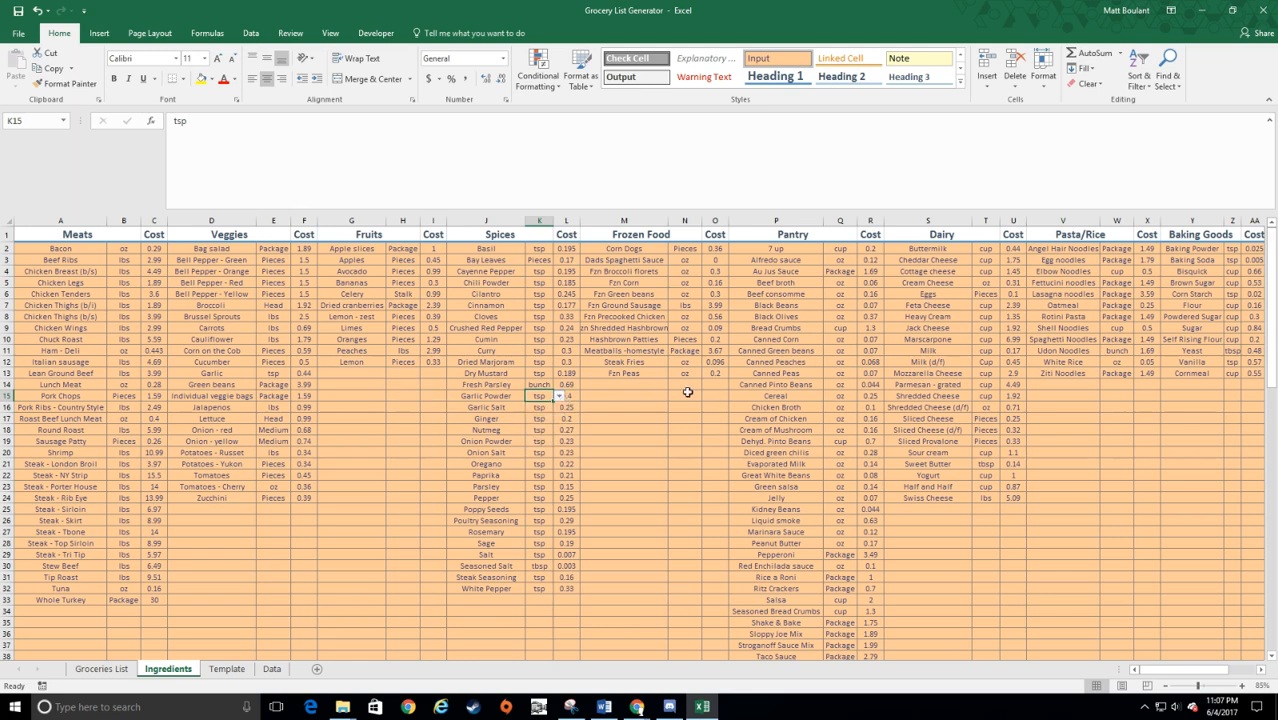
Step: Examine the White Rice unit entry and the Frozen Food items, including Dads Spaghetti Sauce
left_click(1078, 362)
left_click(1113, 361)
left_click(1139, 367)
left_click(1106, 373)
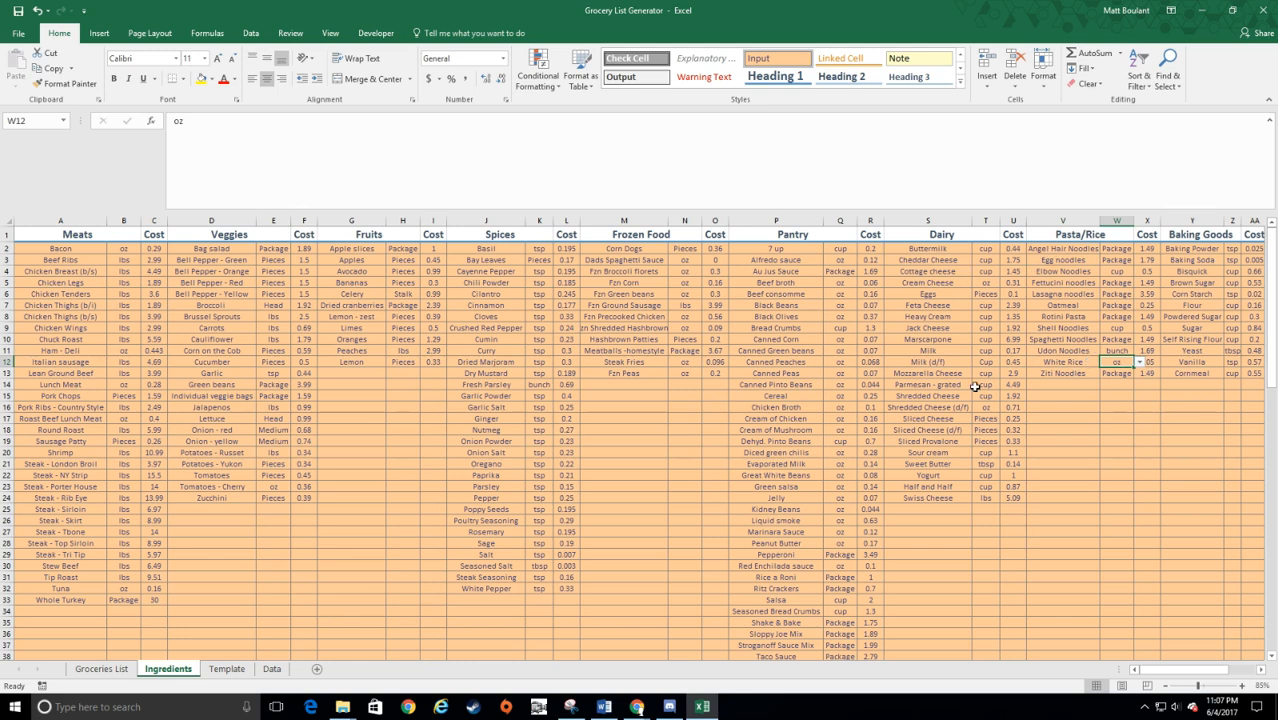
left_click(618, 270)
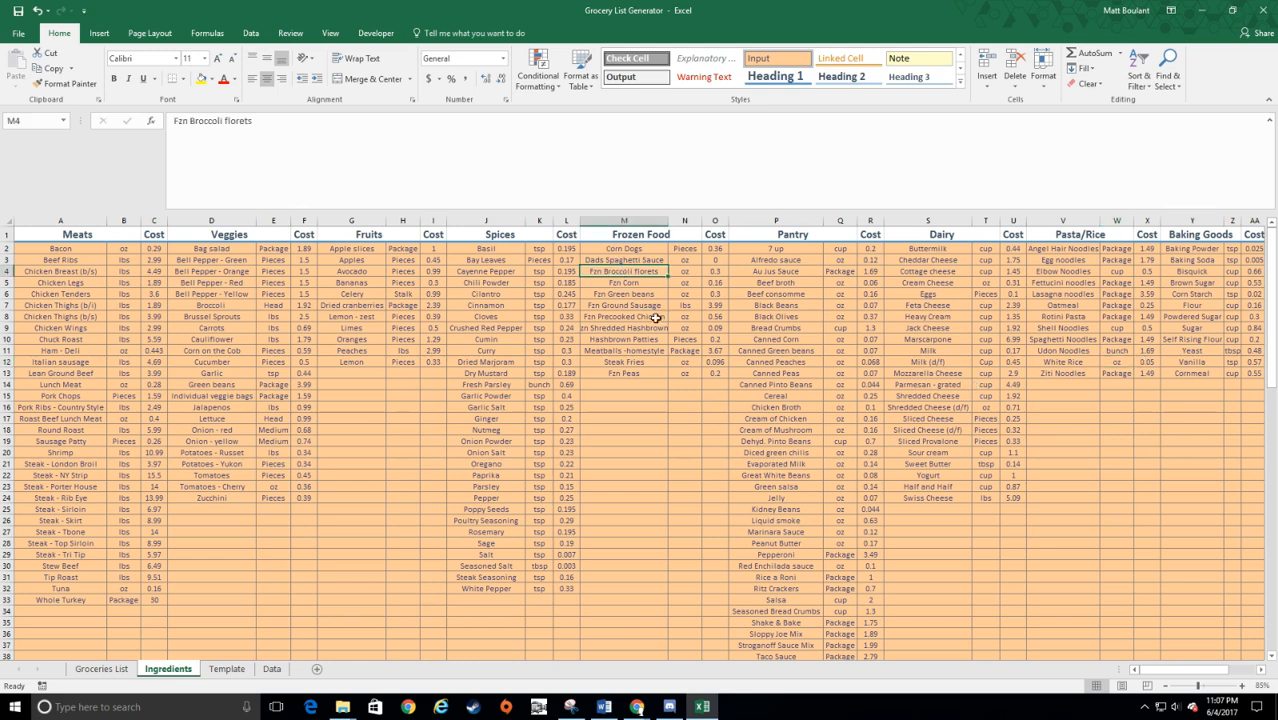
left_click(626, 261)
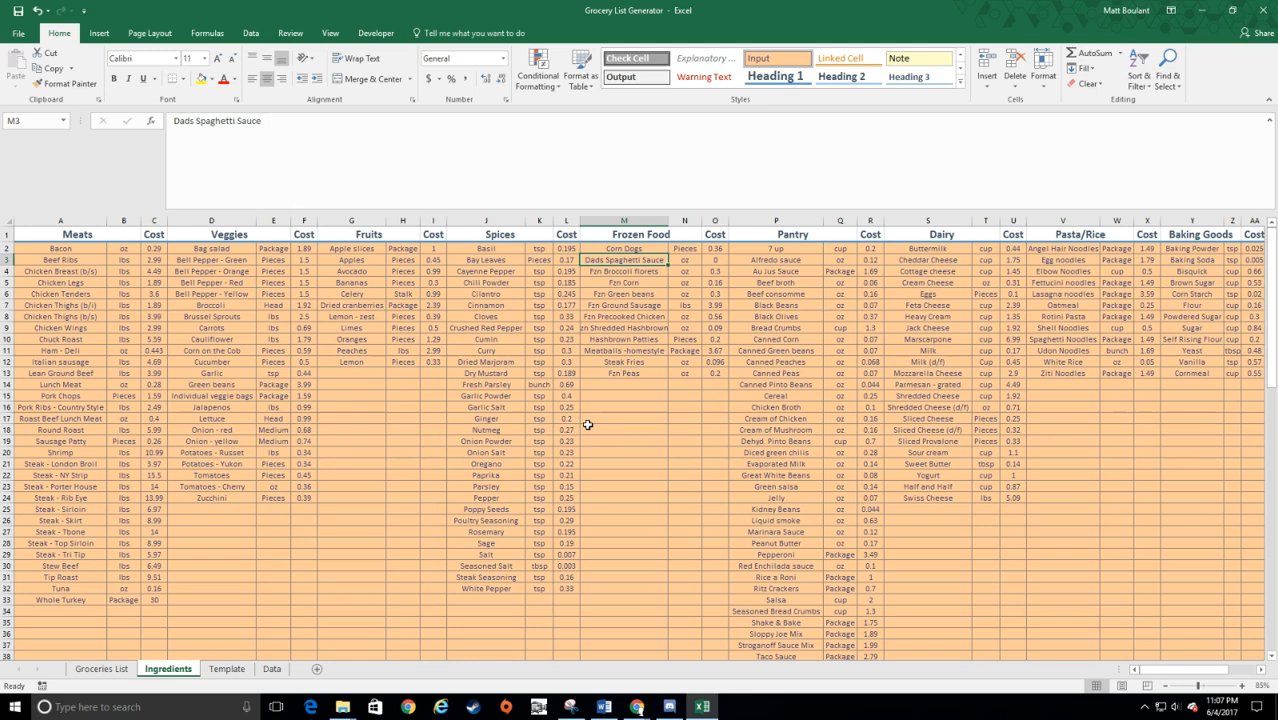
Step: On the Groceries List sheet, set the first Sunday's dinner to Crockpot_Lasagna
left_click(113, 669)
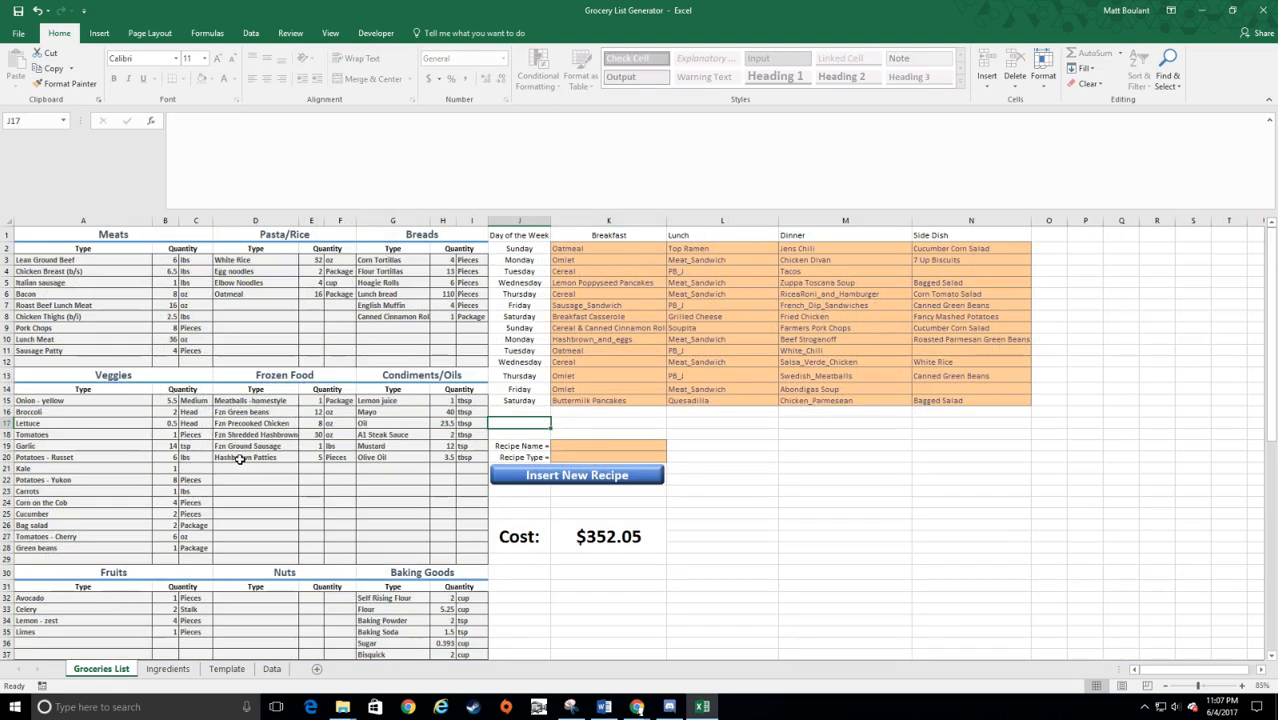
left_click(880, 249)
left_click(916, 248)
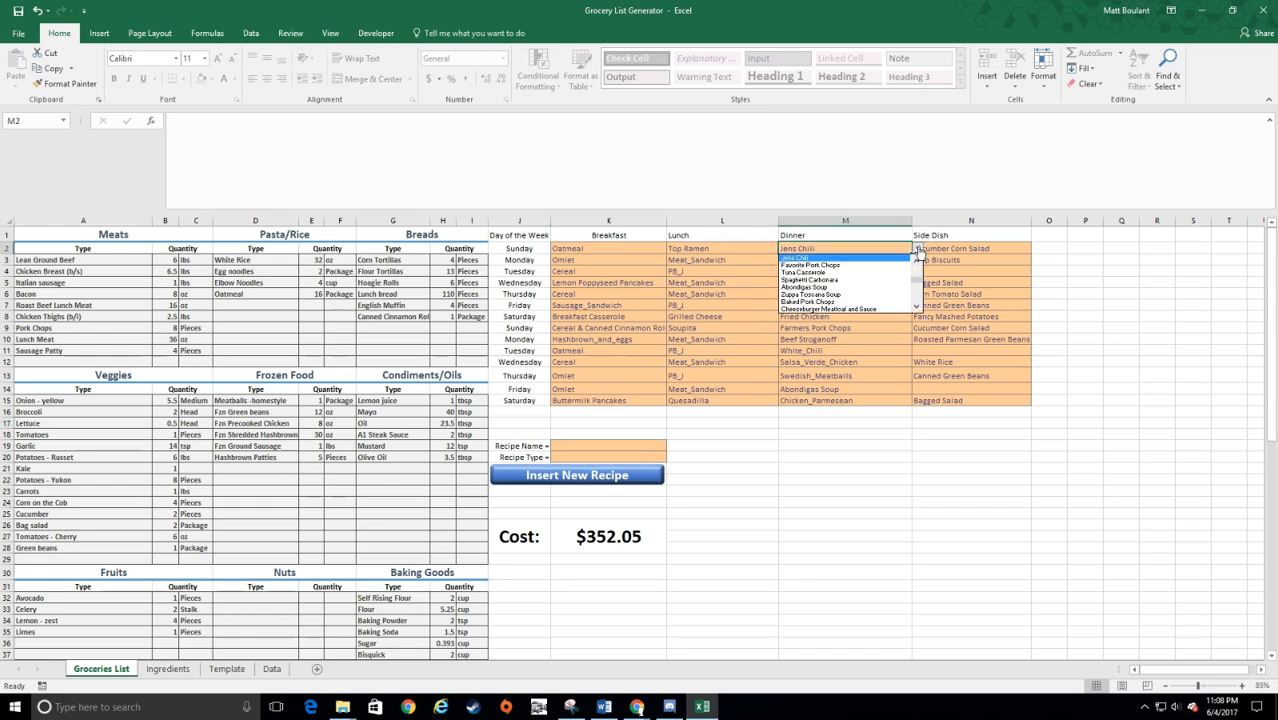
left_click(917, 261)
left_click(917, 262)
left_click(917, 262)
left_click(917, 262)
left_click(917, 262)
left_click(917, 262)
left_click(917, 262)
left_click(917, 262)
left_click(917, 262)
left_click(917, 262)
left_click(917, 262)
left_click(917, 262)
left_click(848, 265)
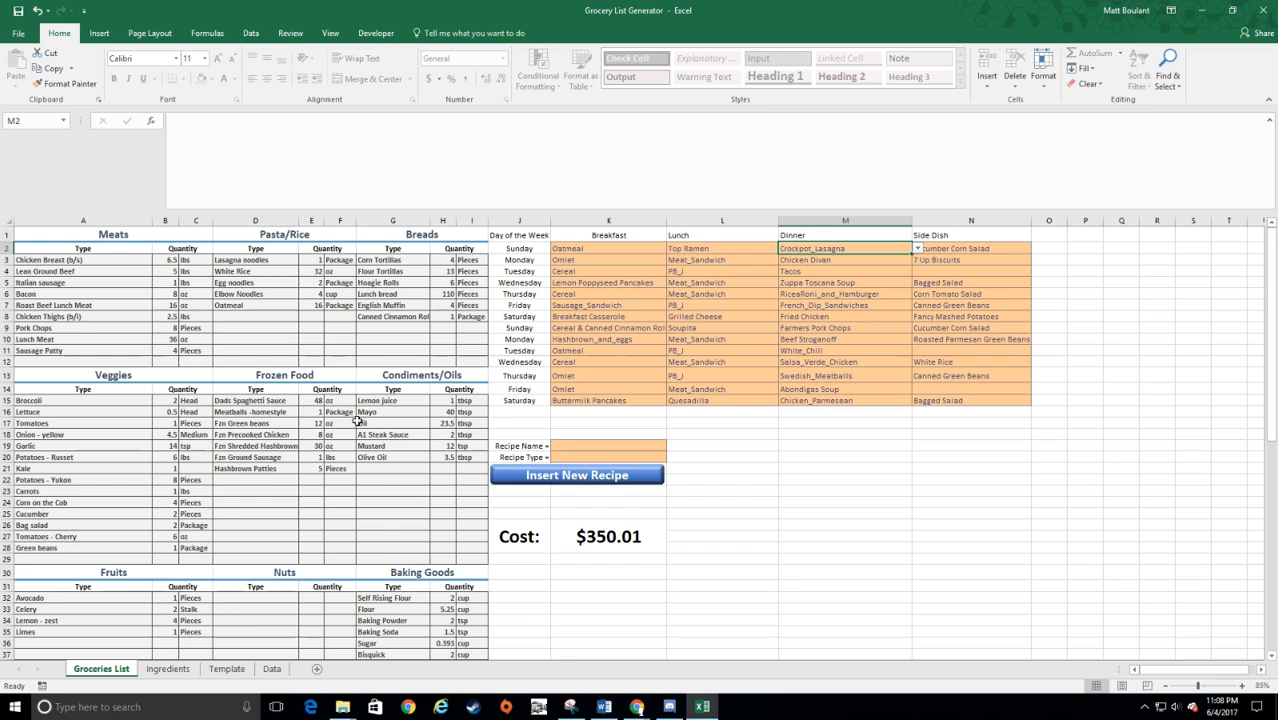
Step: Browse the available dinner recipes for the first Monday without changing the meal
left_click(845, 259)
left_click(916, 261)
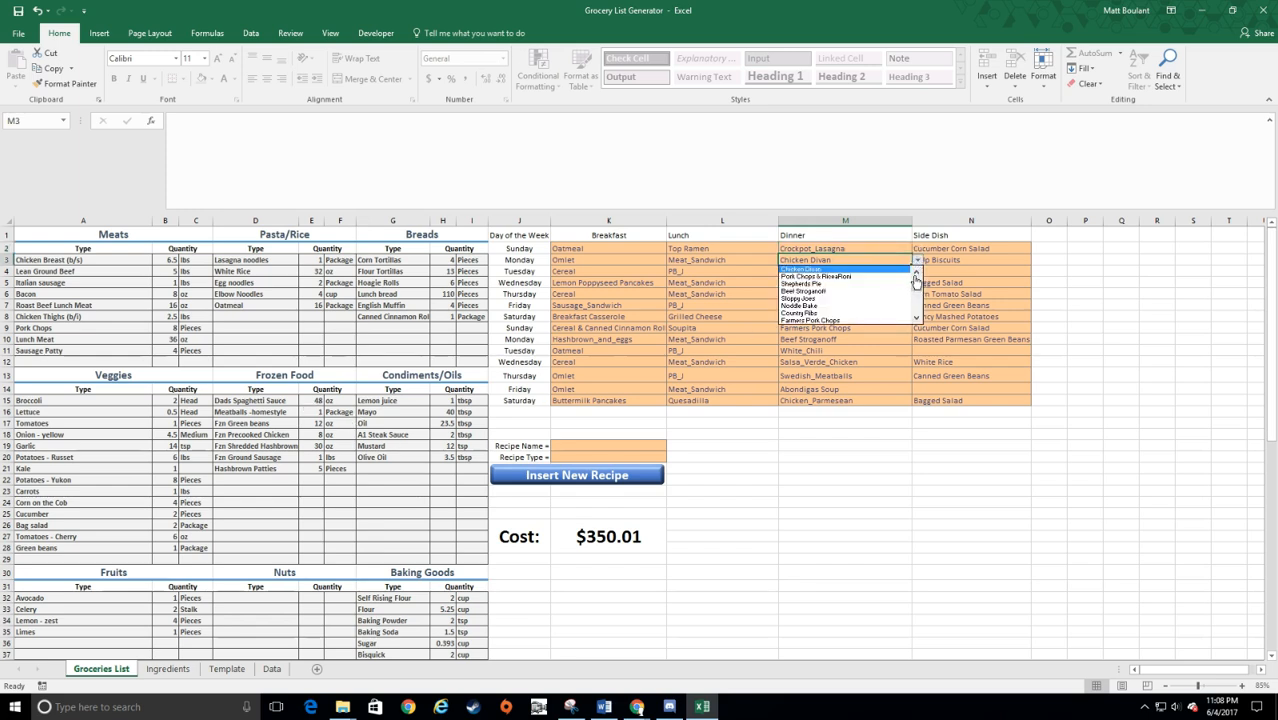
scroll(916, 280, "up", 5)
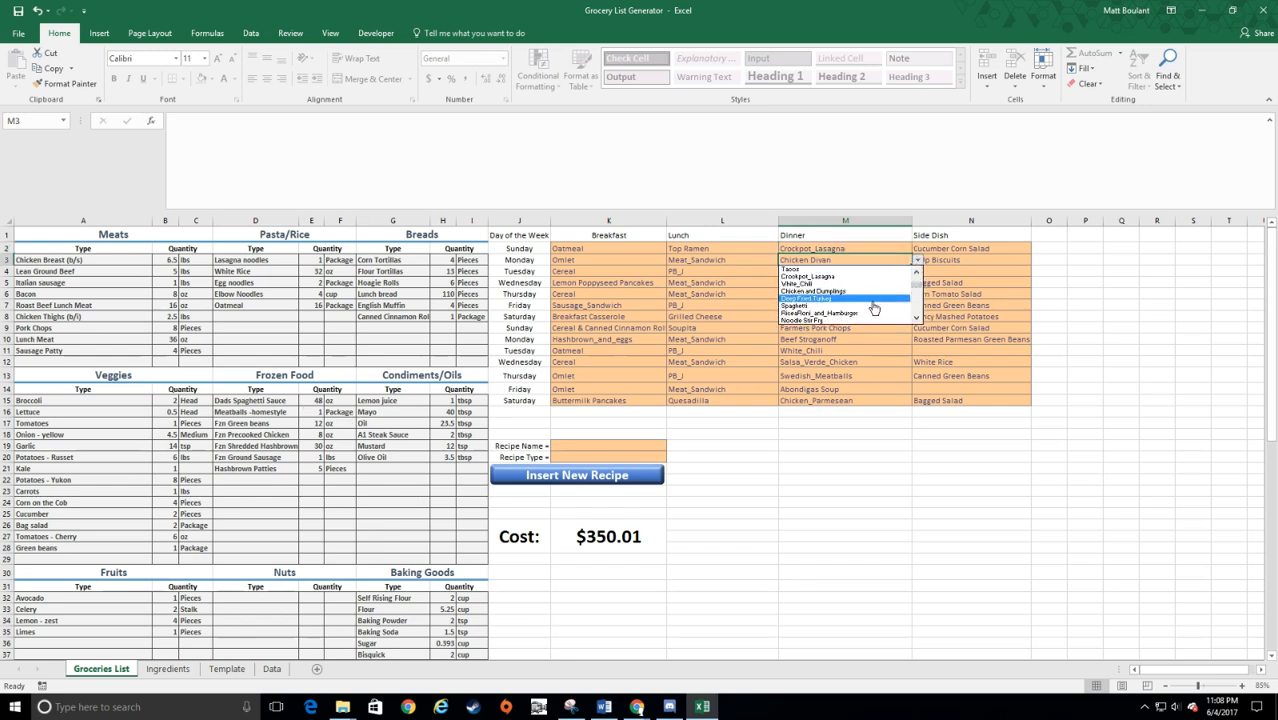
key("Escape")
Step: Look through the Ingredients sheet's category columns and the empty rows available below the listed items
left_click(167, 669)
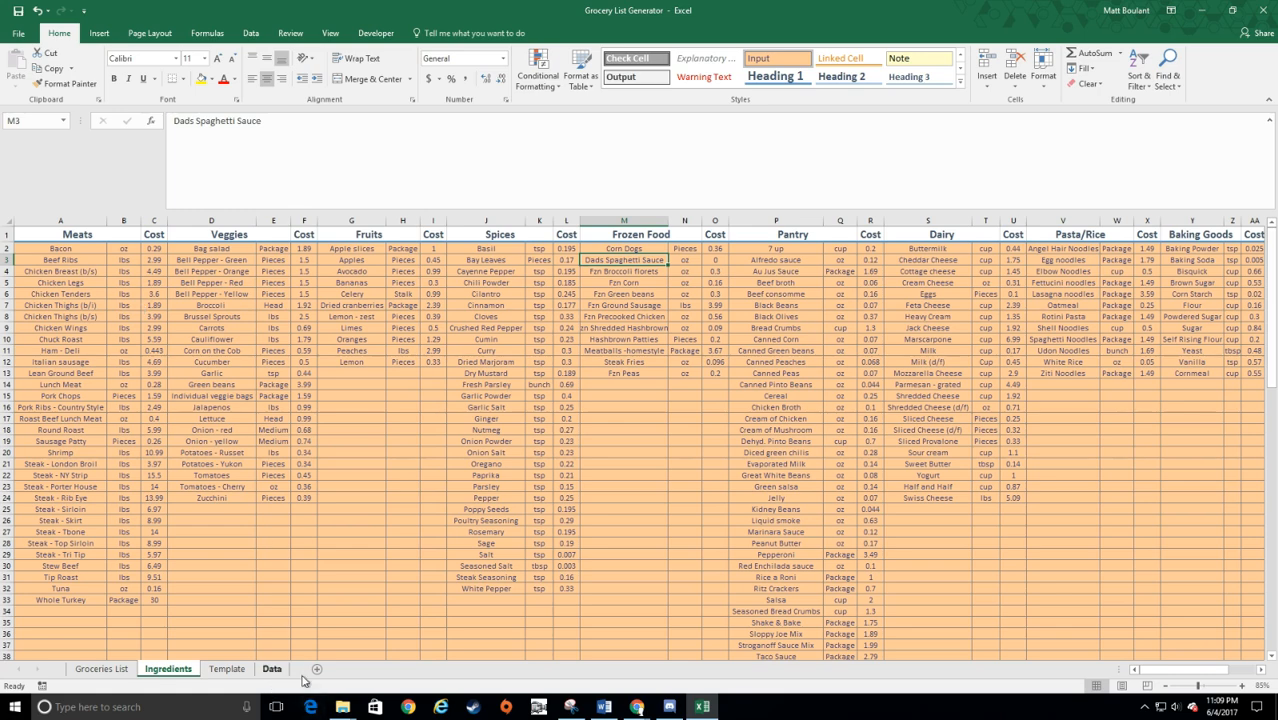
left_click(655, 391)
scroll(580, 355, "down", 16)
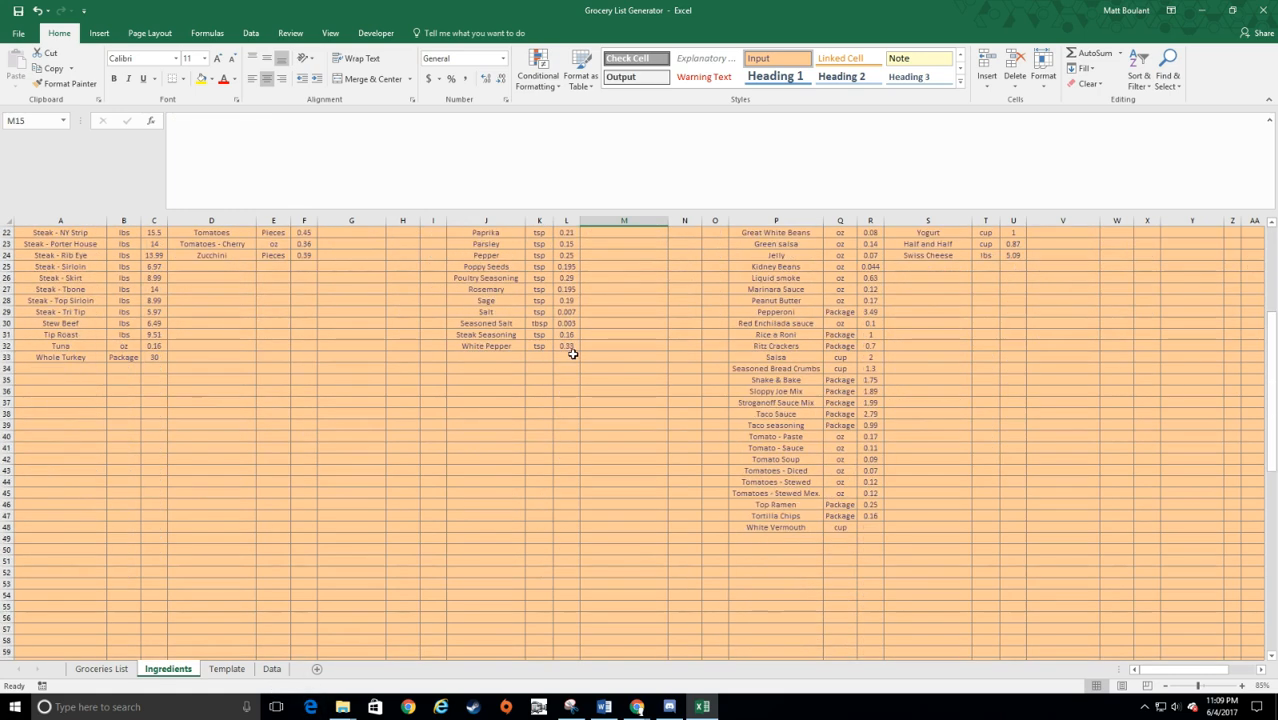
scroll(602, 373, "down", 7)
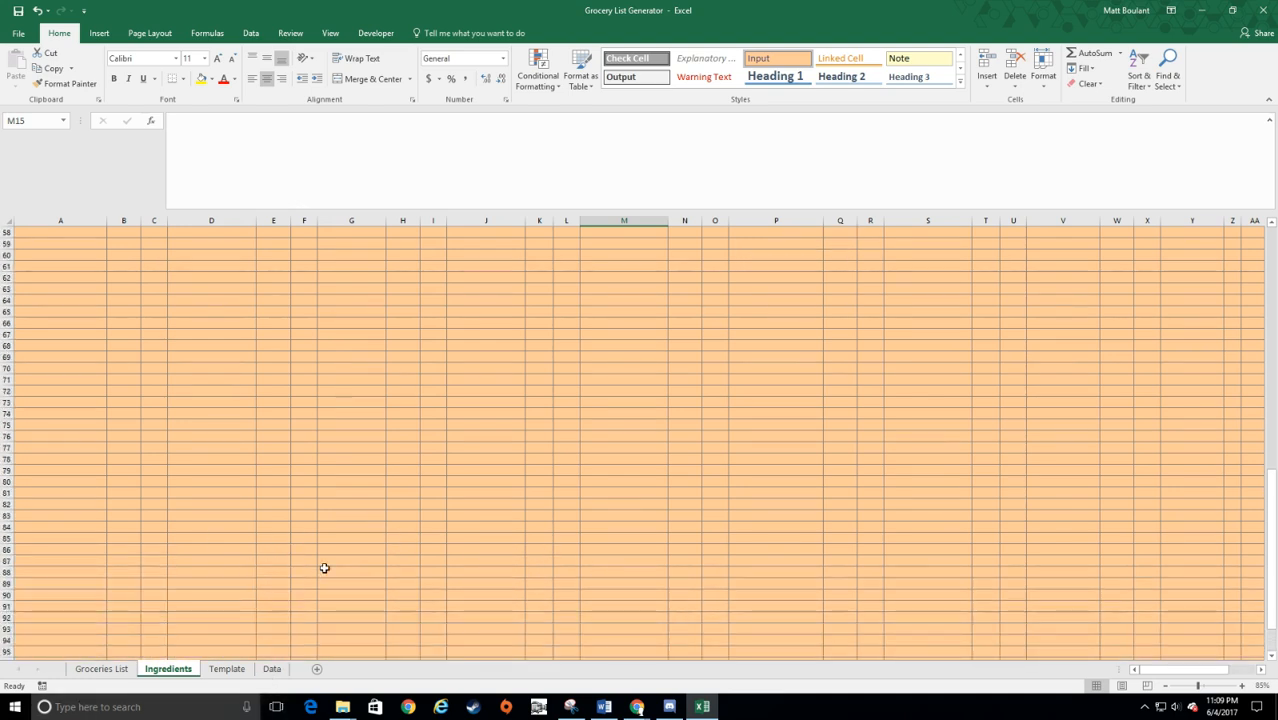
scroll(322, 566, "up", 20)
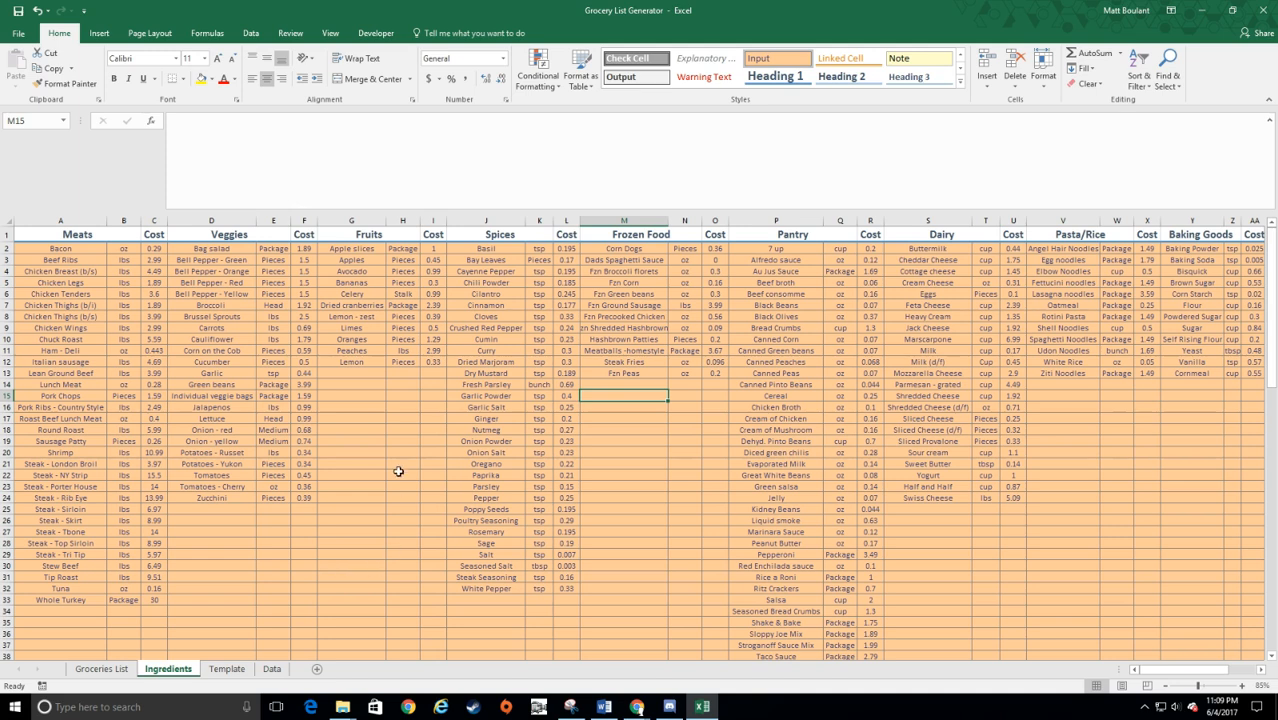
scroll(222, 556, "down", 2)
scroll(254, 556, "up", 2)
left_click_drag(1205, 674, 985, 684)
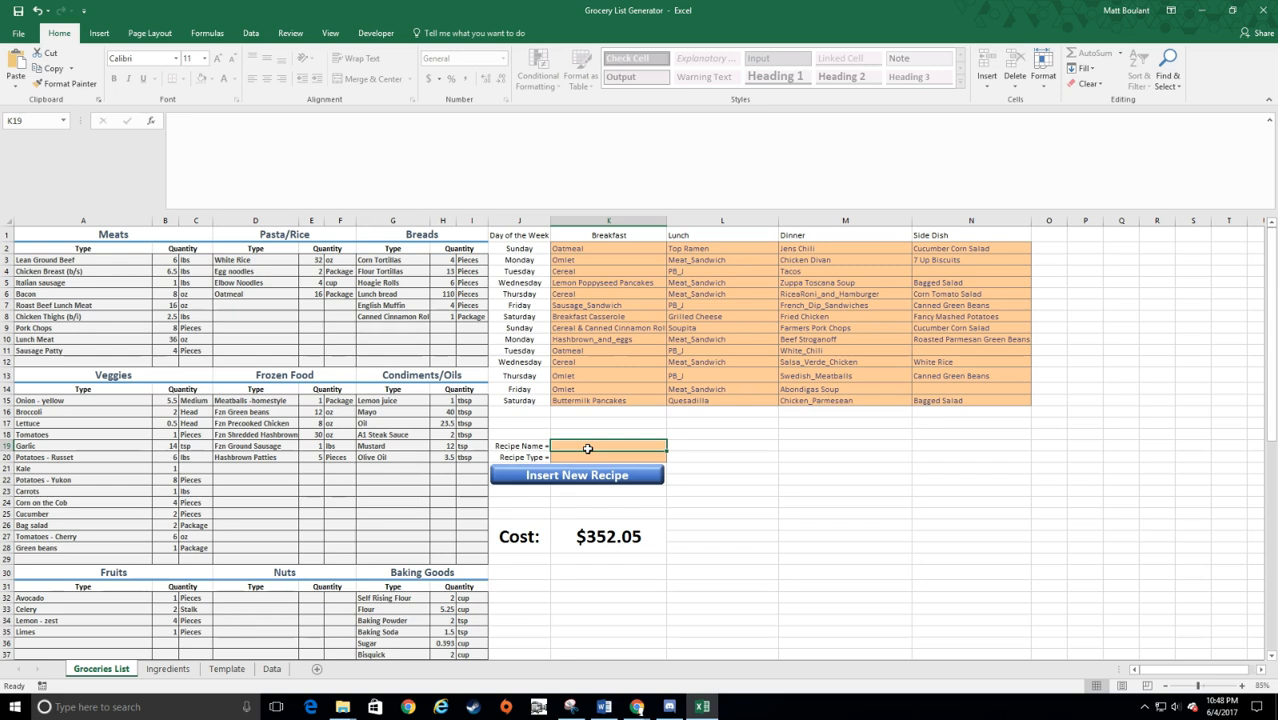
Step: On the Groceries List sheet, insert a new recipe named Shrimp Scampi with the recipe type Dinner
type("Shrimp")
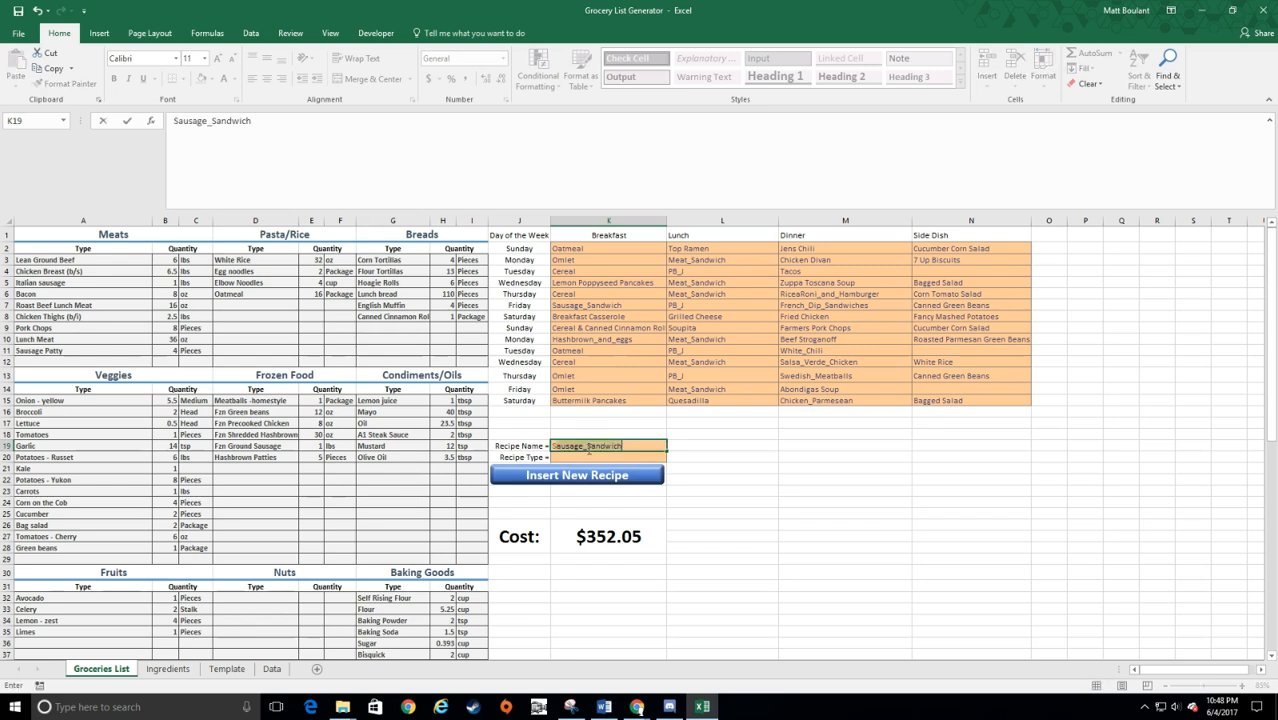
type(" Scampi")
key("Return")
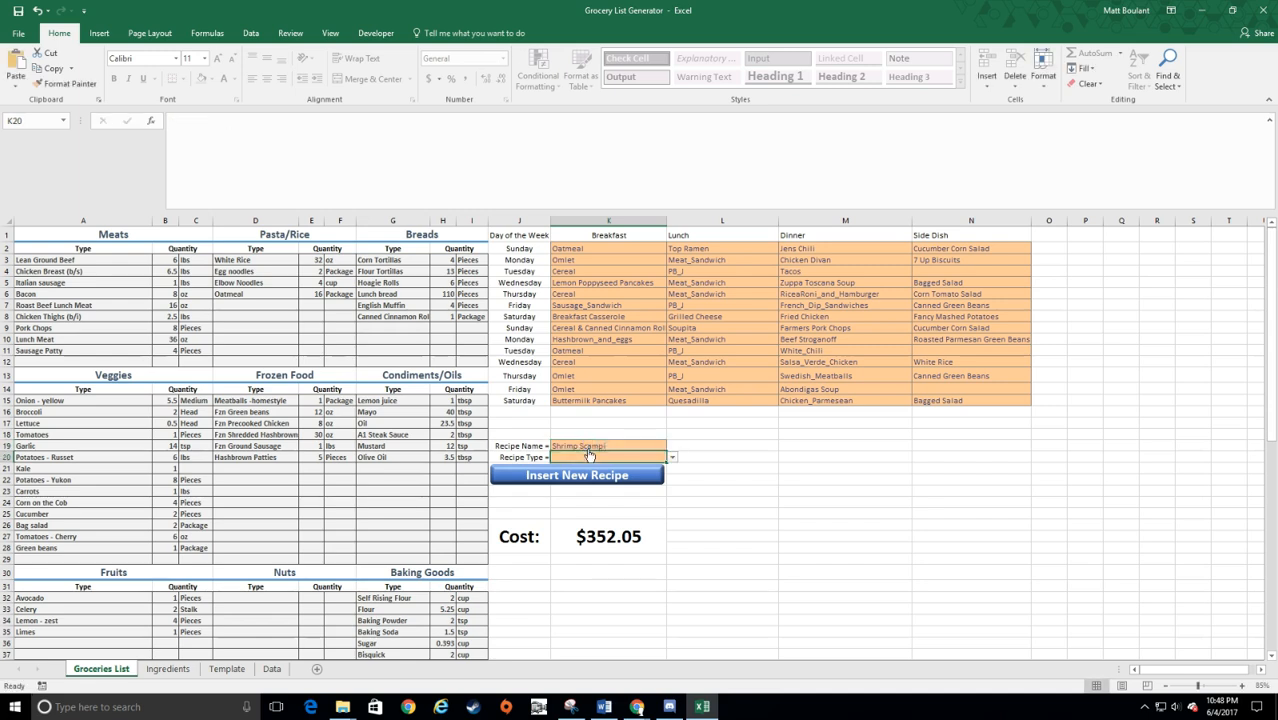
left_click(673, 458)
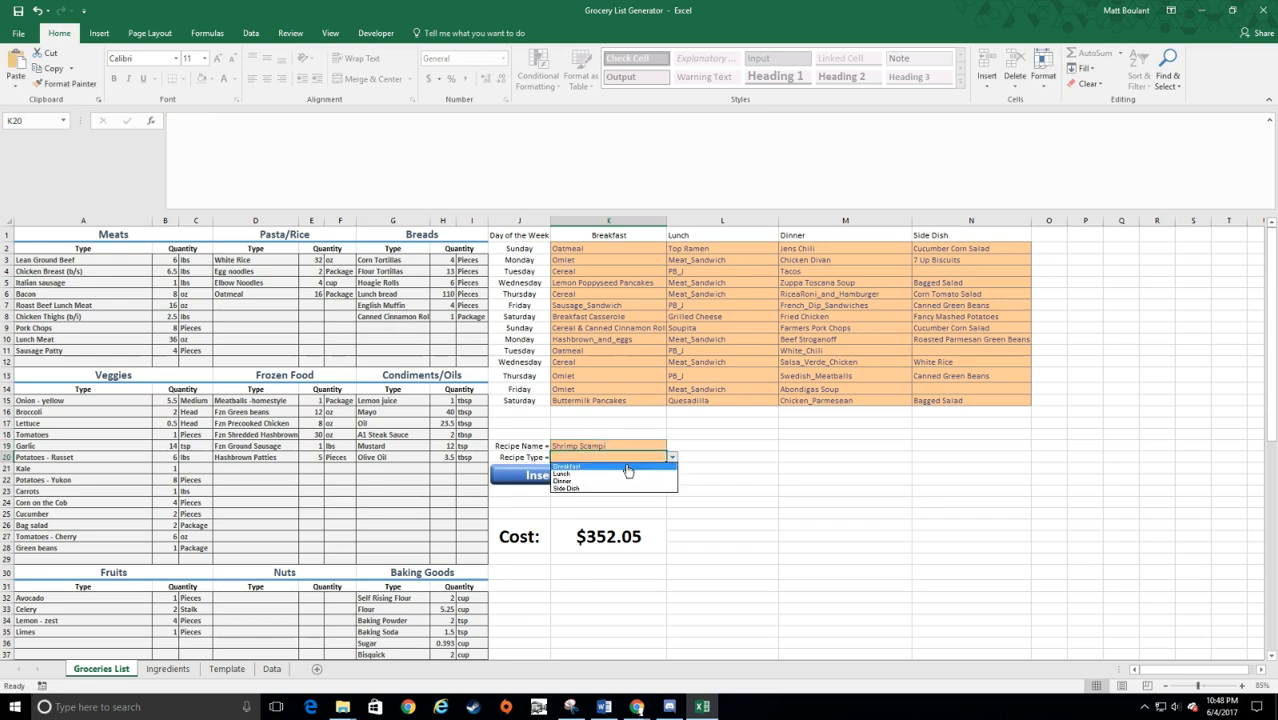
left_click(566, 481)
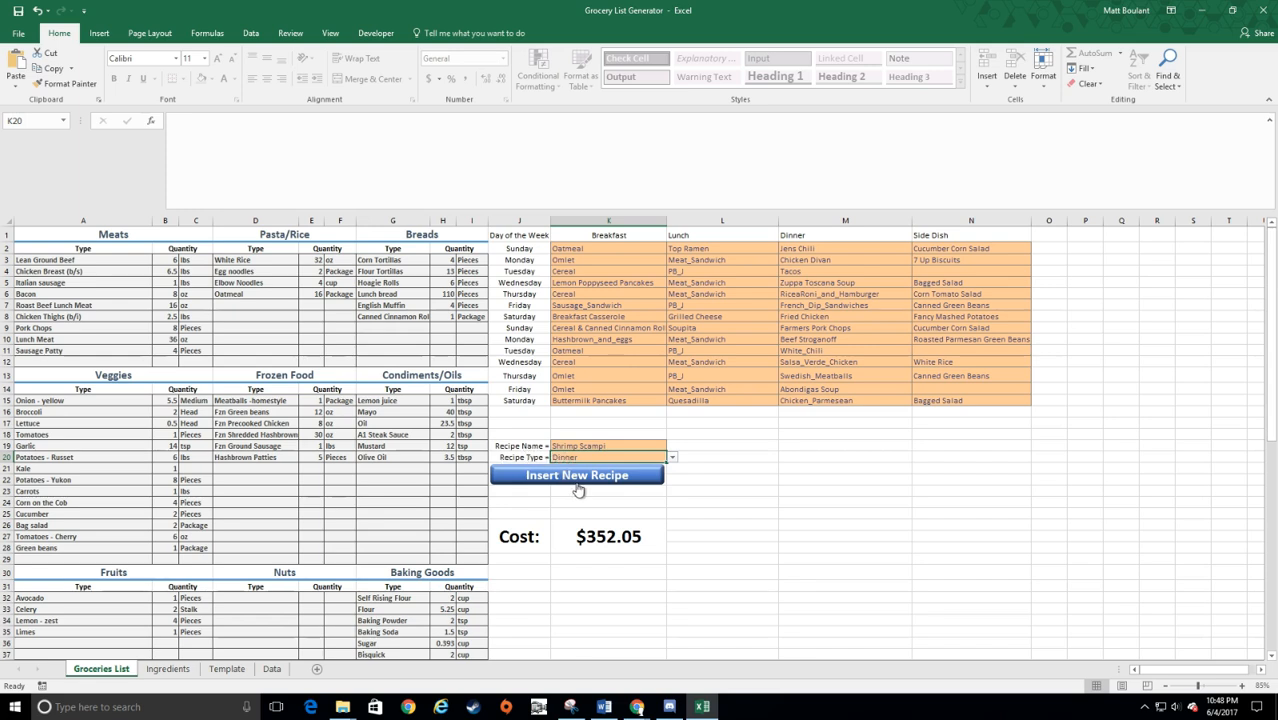
left_click(578, 478)
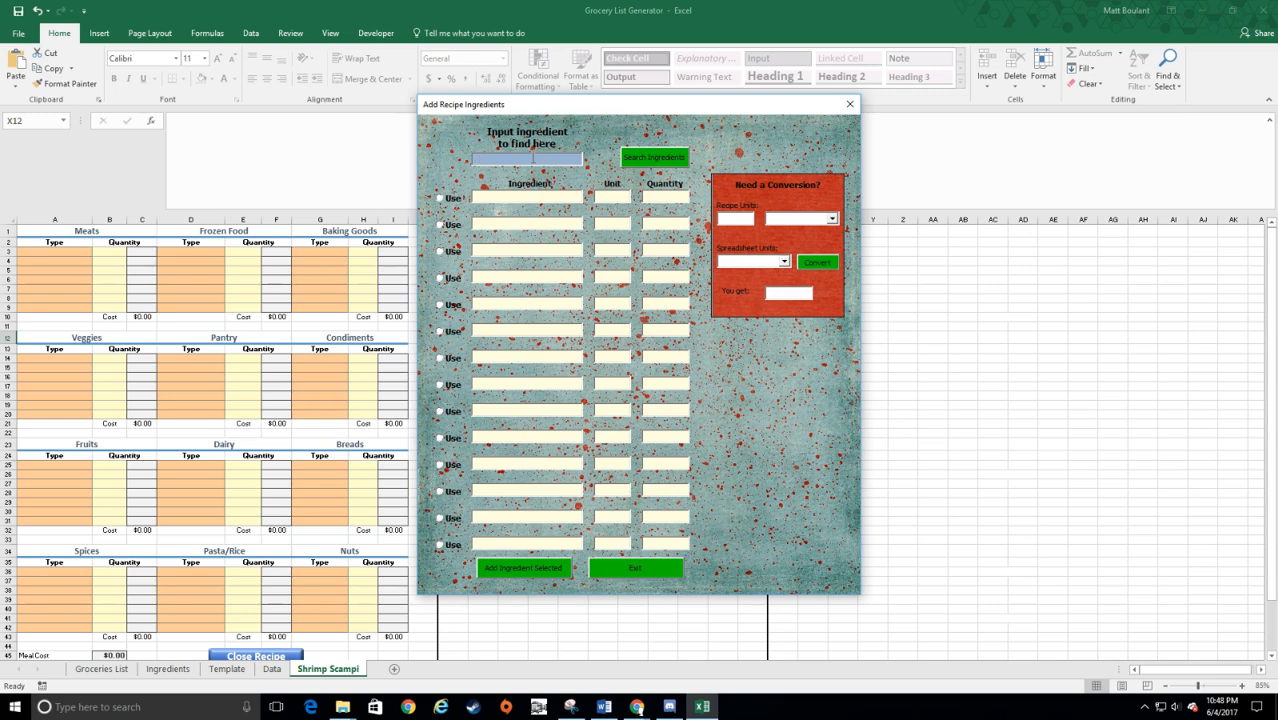
Step: Search the ingredients for shrimp and add Shrimp to the recipe with a quantity of 1 lbs
type("hrimp")
left_click(658, 160)
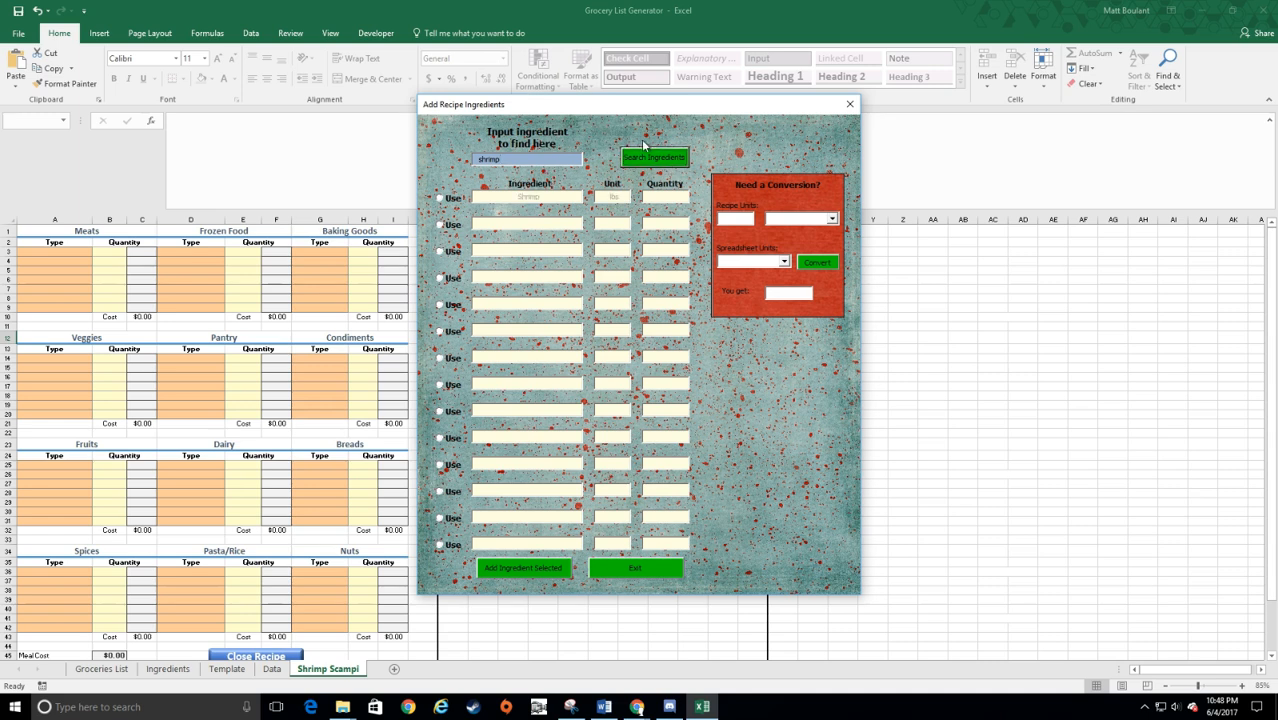
left_click(441, 199)
left_click(518, 569)
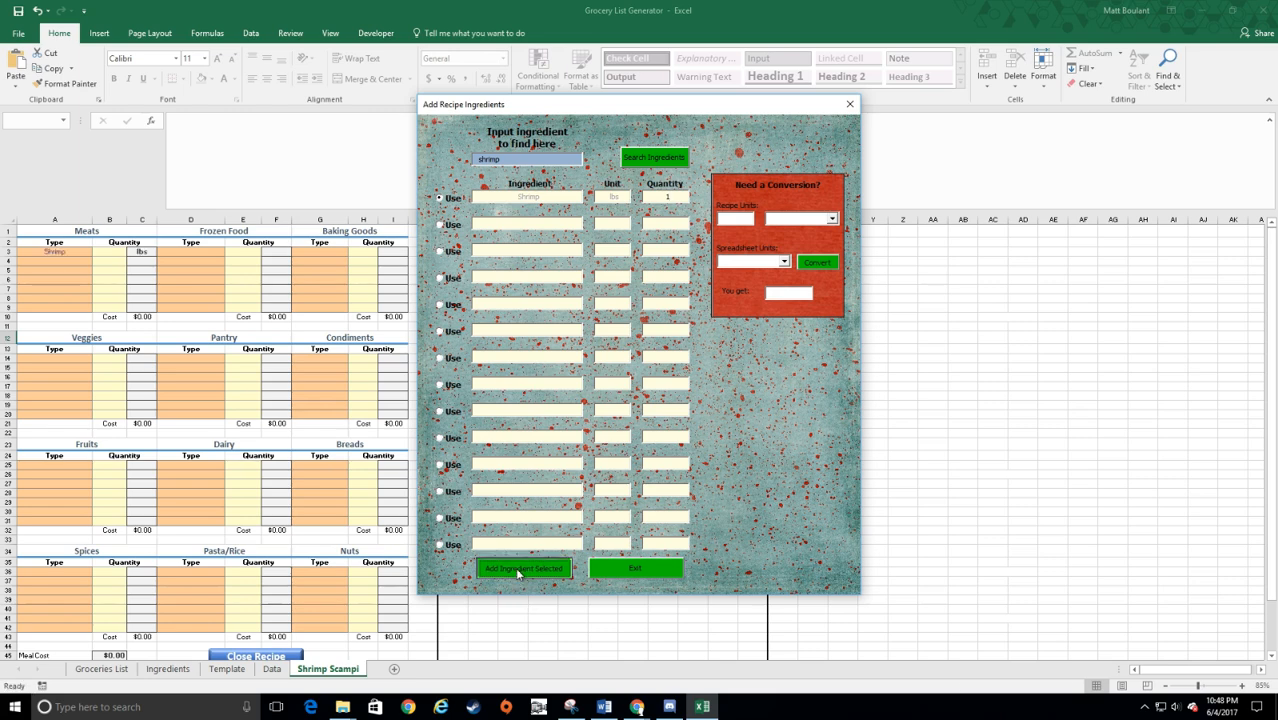
Step: Search the ingredients for pepper and add plain Pepper to the recipe with a quantity of .25 tsp
left_click(517, 161)
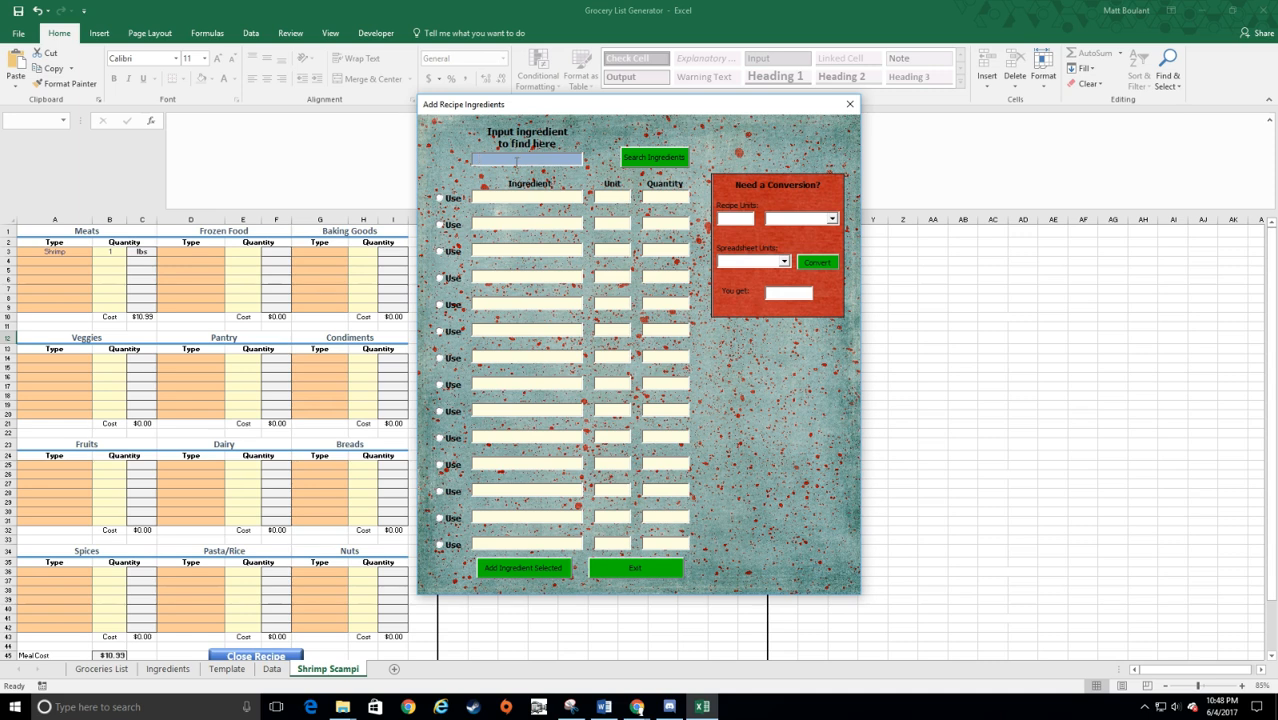
type("bette")
key("BackSpace")
key("BackSpace")
type("pepper")
left_click(653, 162)
left_click(440, 357)
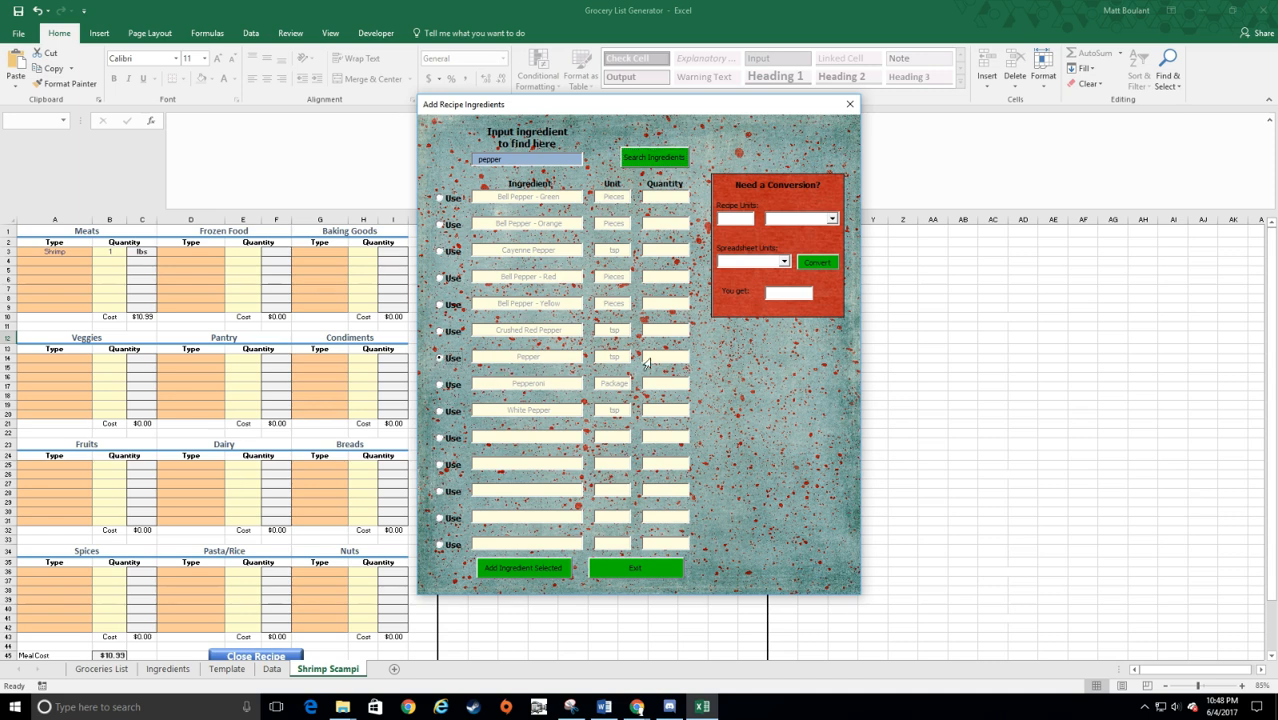
left_click(668, 356)
type(".25")
left_click(540, 567)
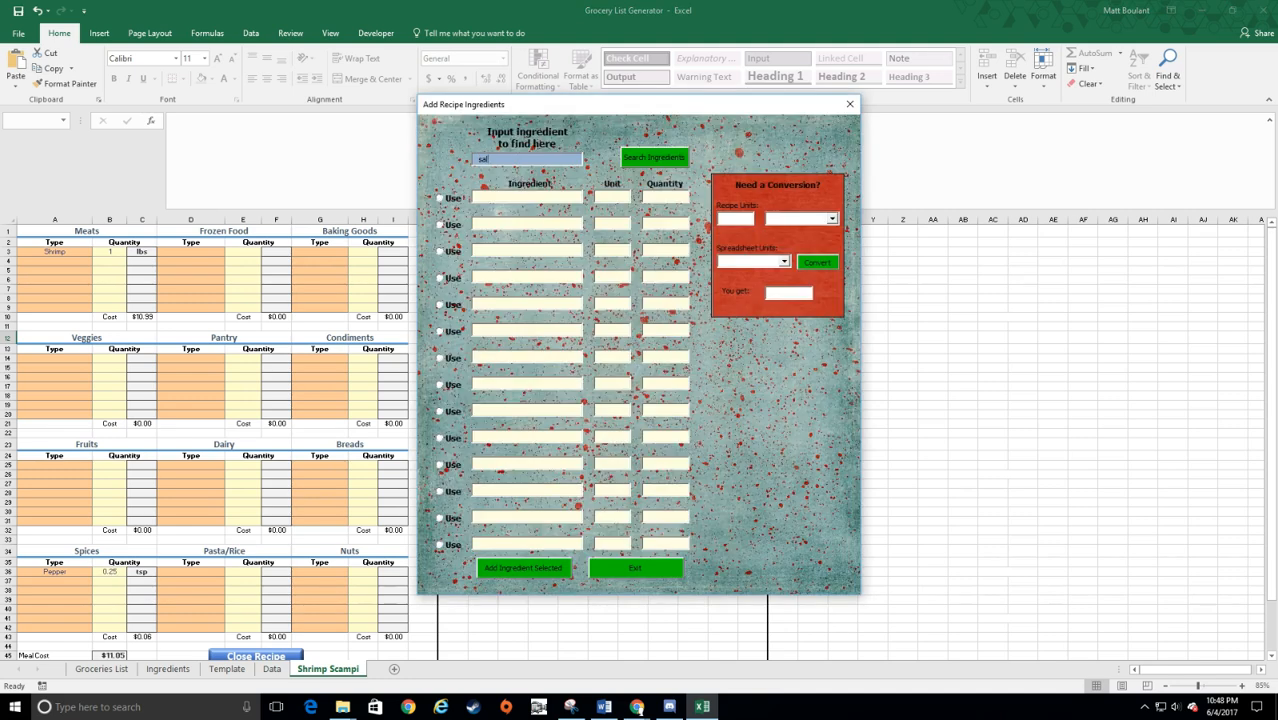
Step: Search the ingredients for salt and add plain Salt to the recipe with a quantity of .25 tsp
left_click(668, 153)
left_click(443, 252)
left_click(676, 251)
type(".25")
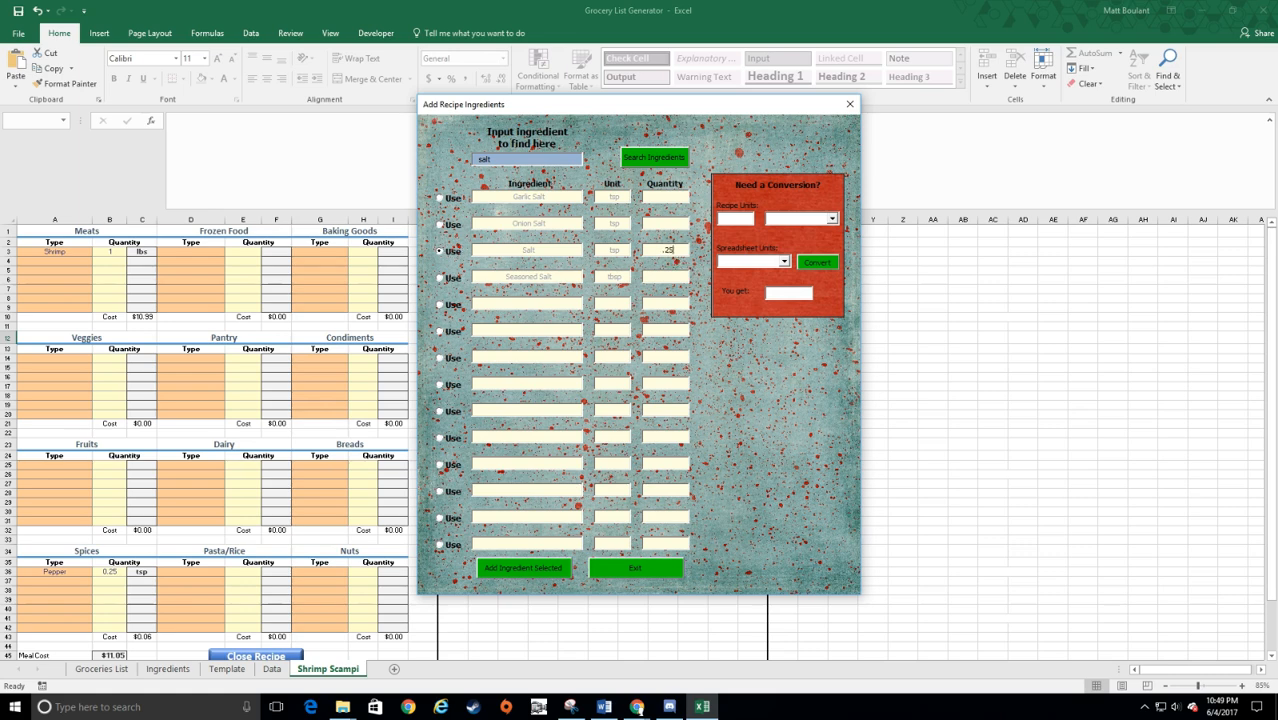
left_click(545, 570)
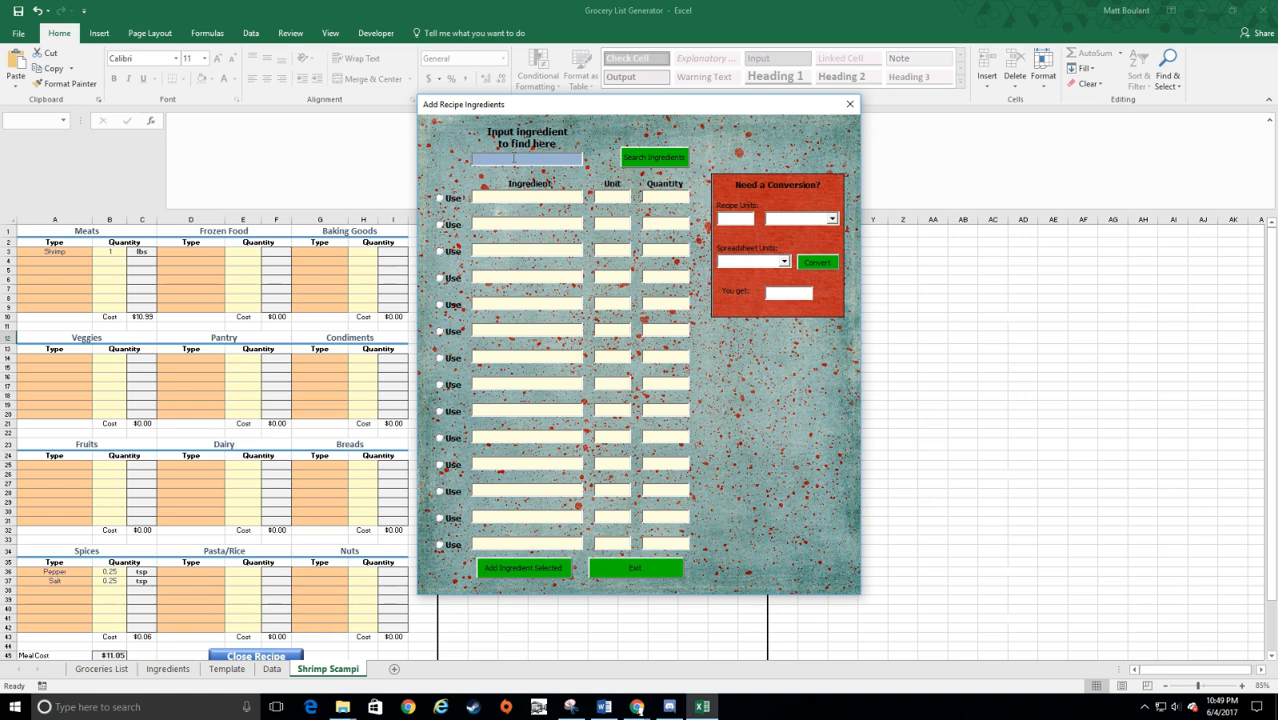
Step: Search the ingredients for butter and add Sweet Butter to the recipe with a quantity of 2 tbsp
type("butter")
left_click(655, 158)
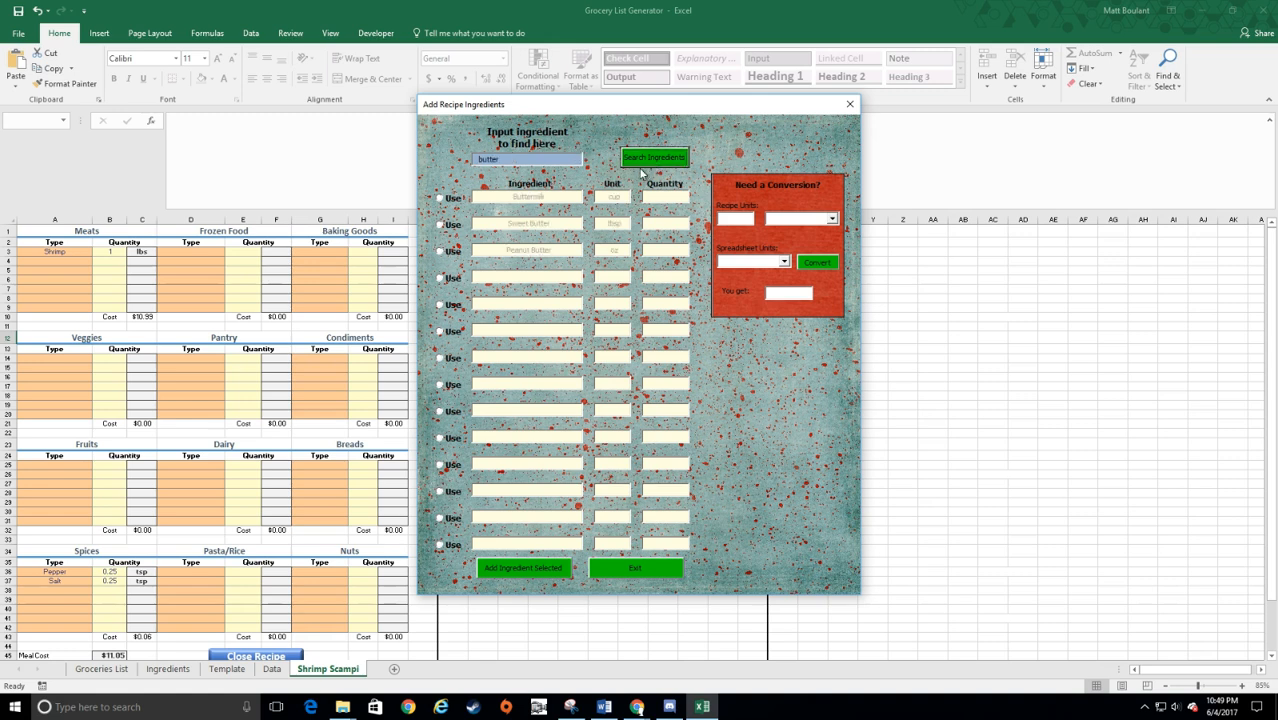
left_click(441, 225)
left_click(651, 228)
type("2")
left_click(530, 567)
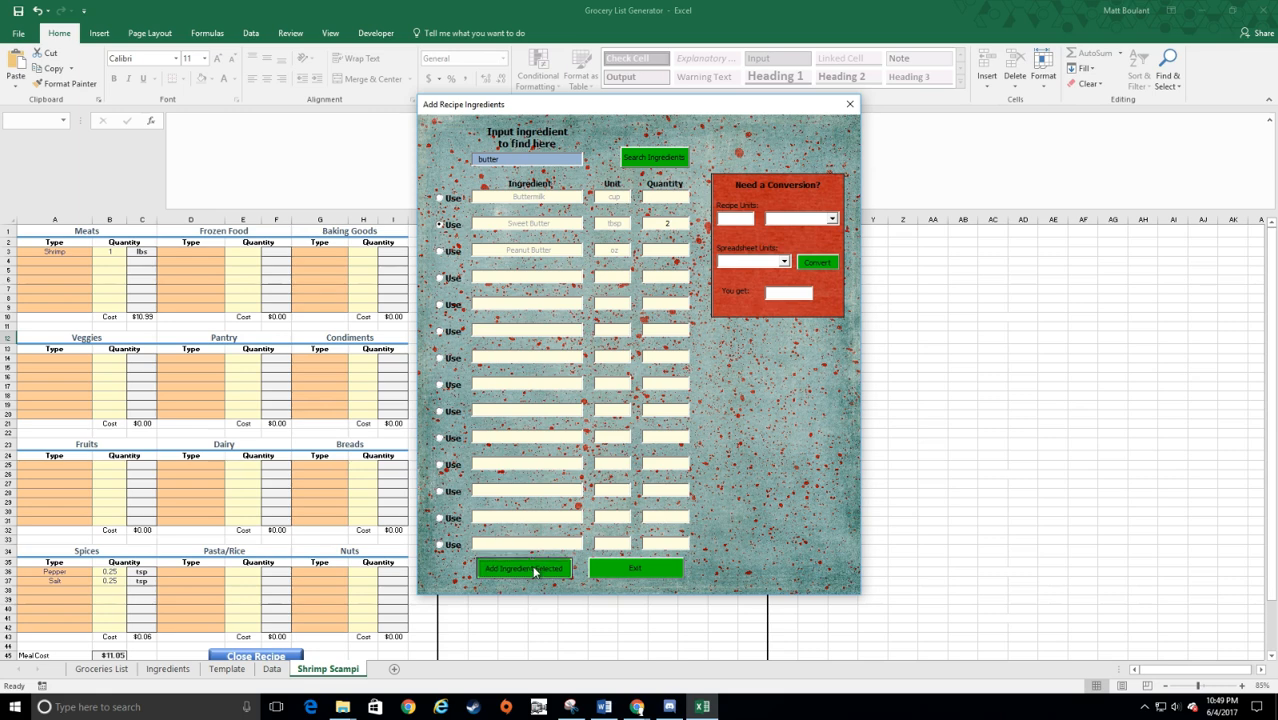
Step: Search the ingredients for garlic and add plain Garlic to the recipe with a quantity of 2 tsp
type("gar")
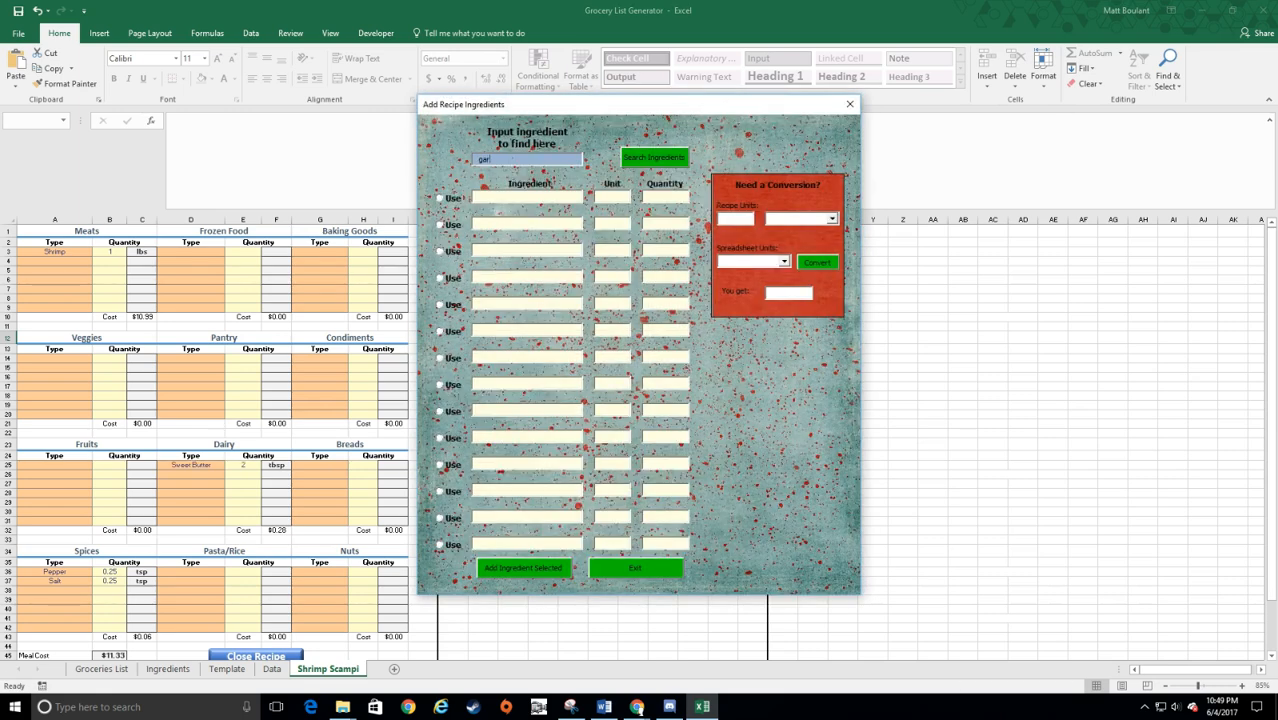
type("lic")
left_click(640, 160)
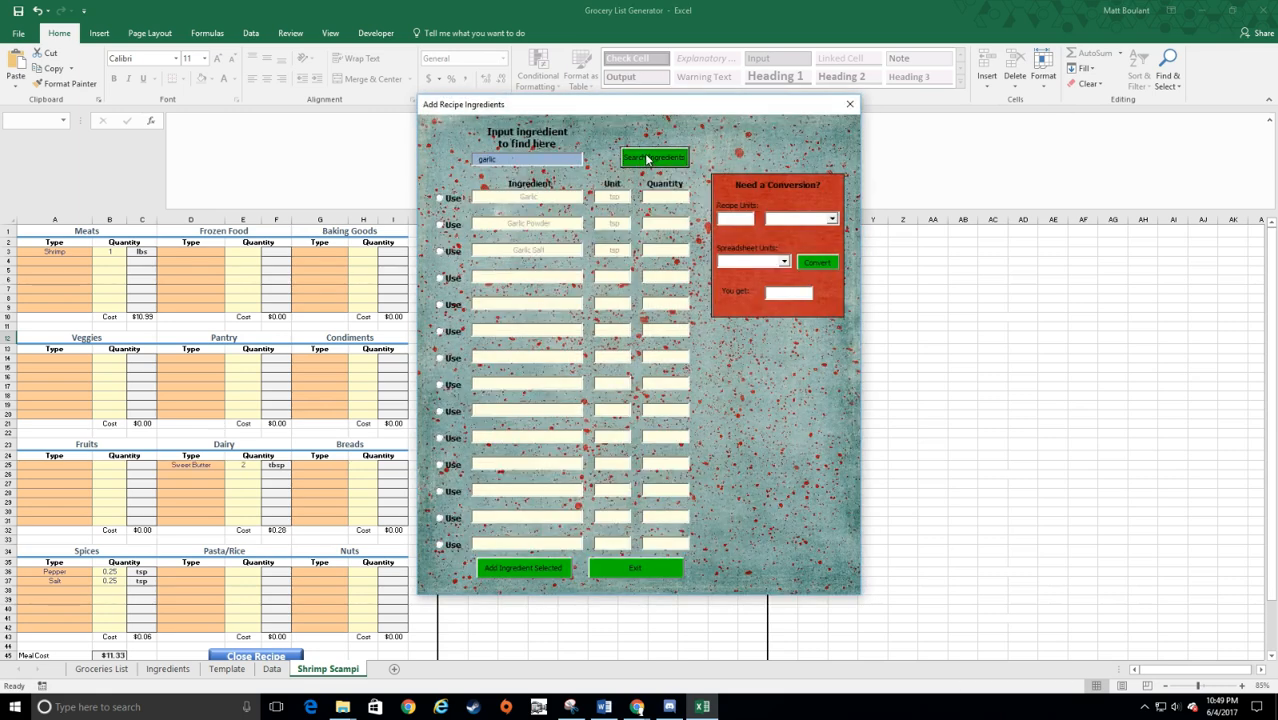
left_click(452, 199)
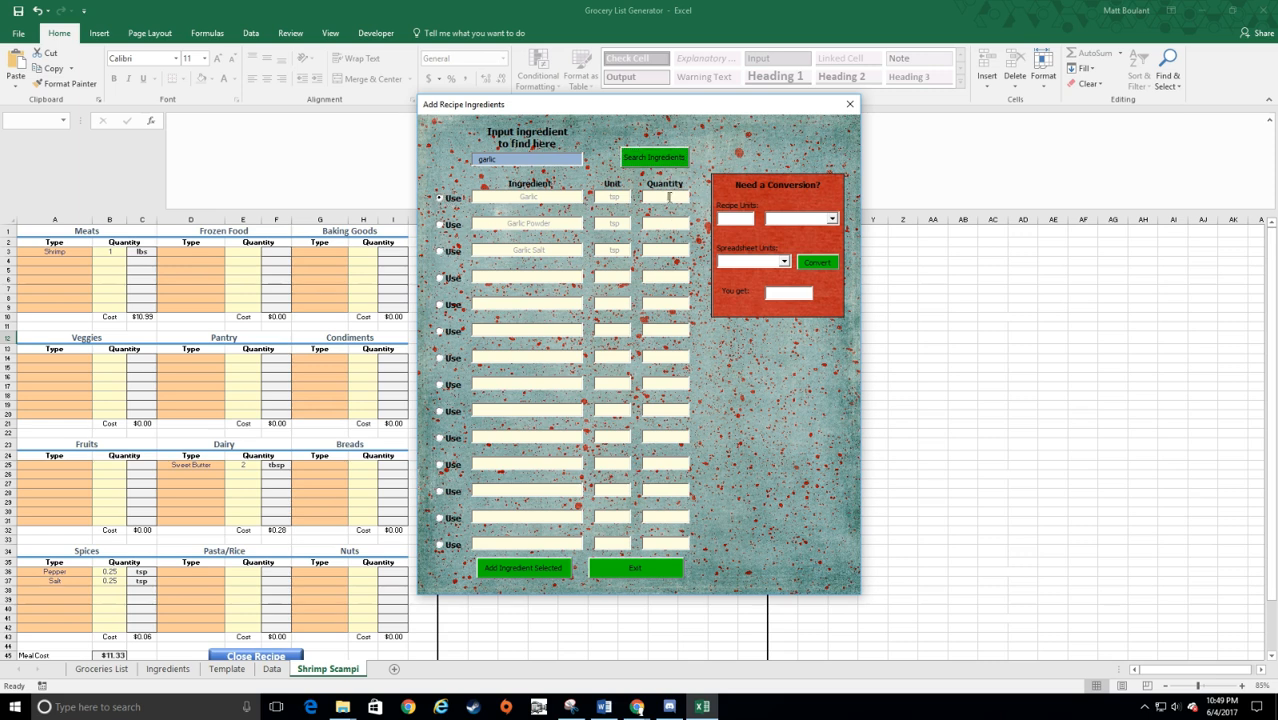
left_click(660, 199)
type("2")
left_click(548, 571)
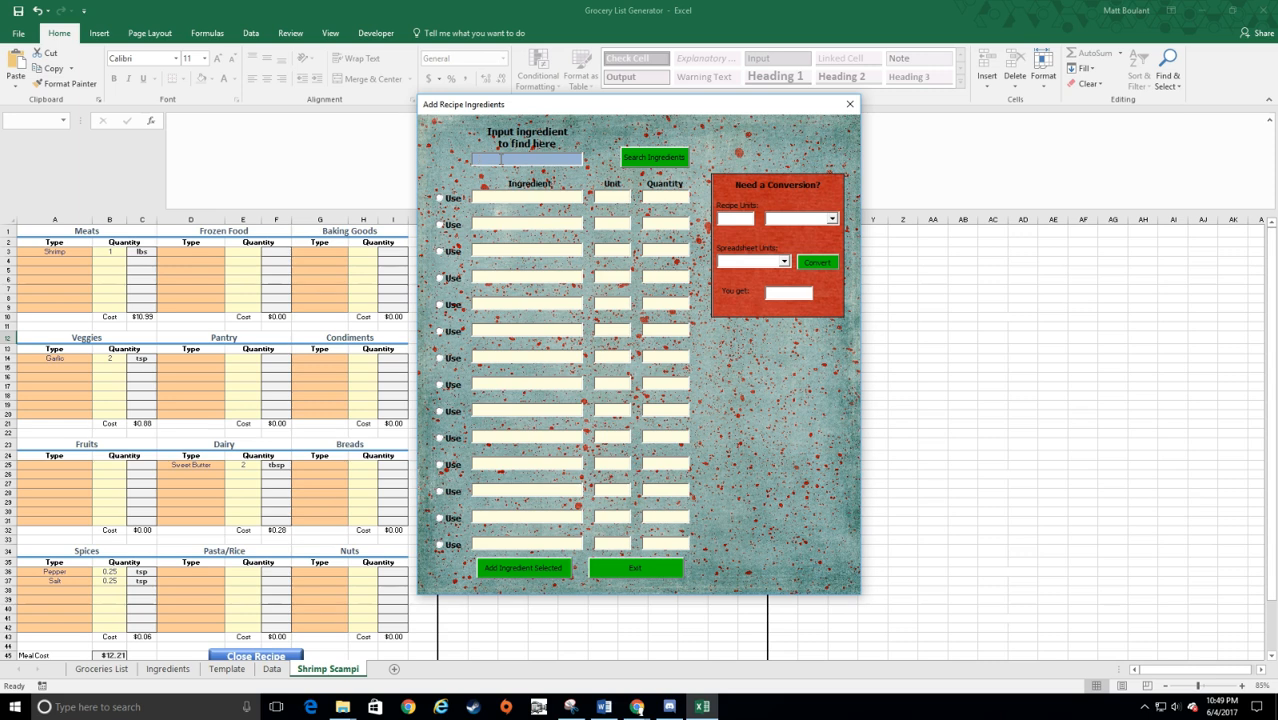
Step: Enter White Vermouth as an unlisted ingredient in the first row and submit it to the recipe
left_click(526, 201)
type("White Vermouth")
left_click(447, 201)
left_click(521, 569)
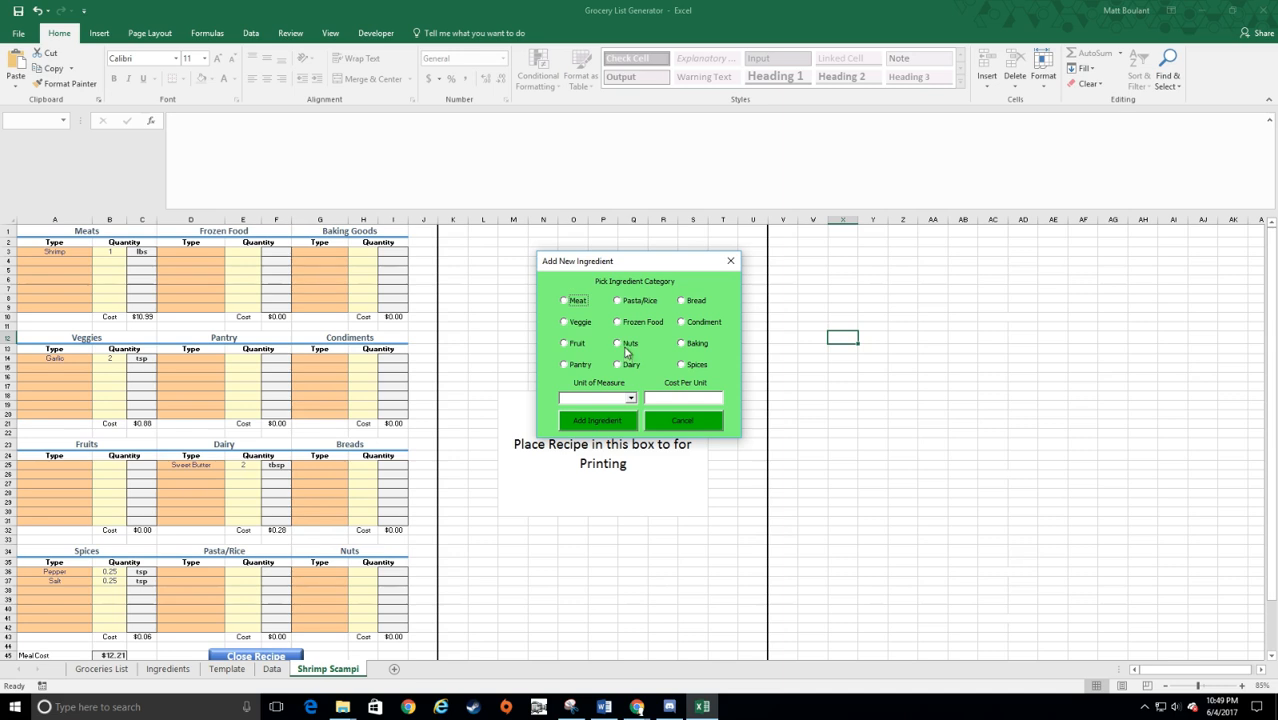
Step: Register the new ingredient in the Pantry category with cup as its unit of measure, leaving the cost per unit blank
left_click(577, 367)
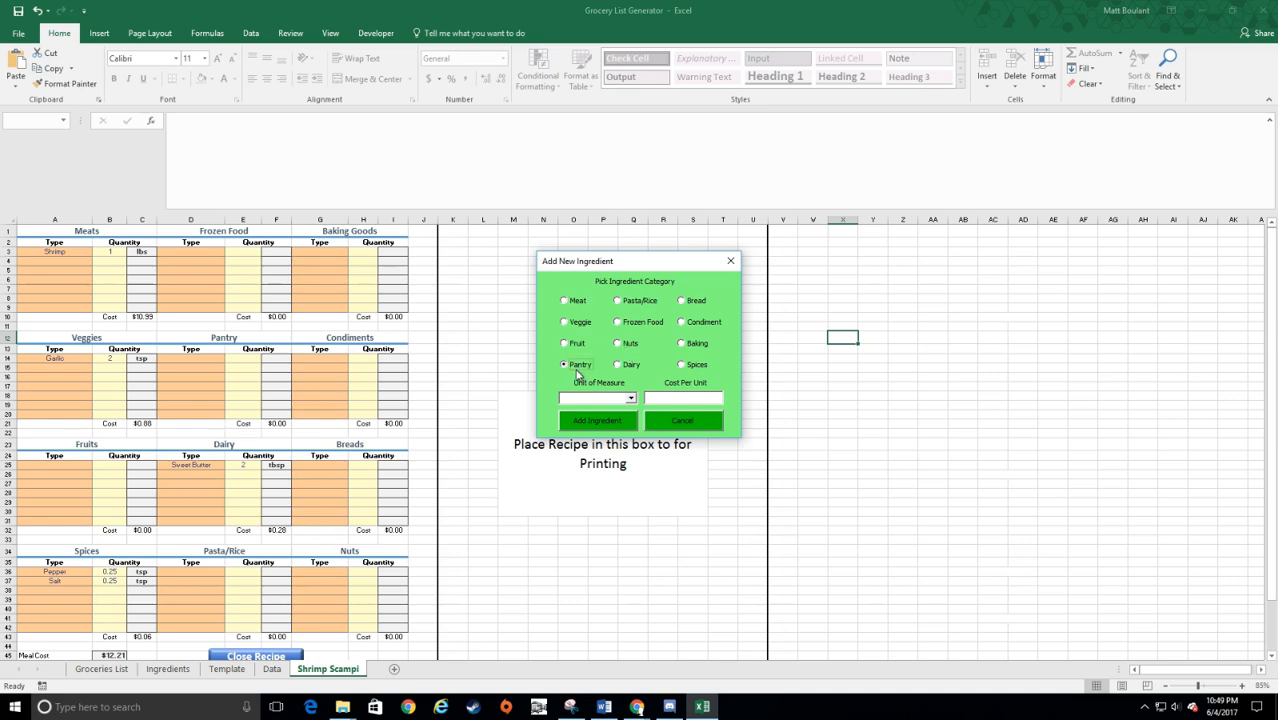
left_click(630, 399)
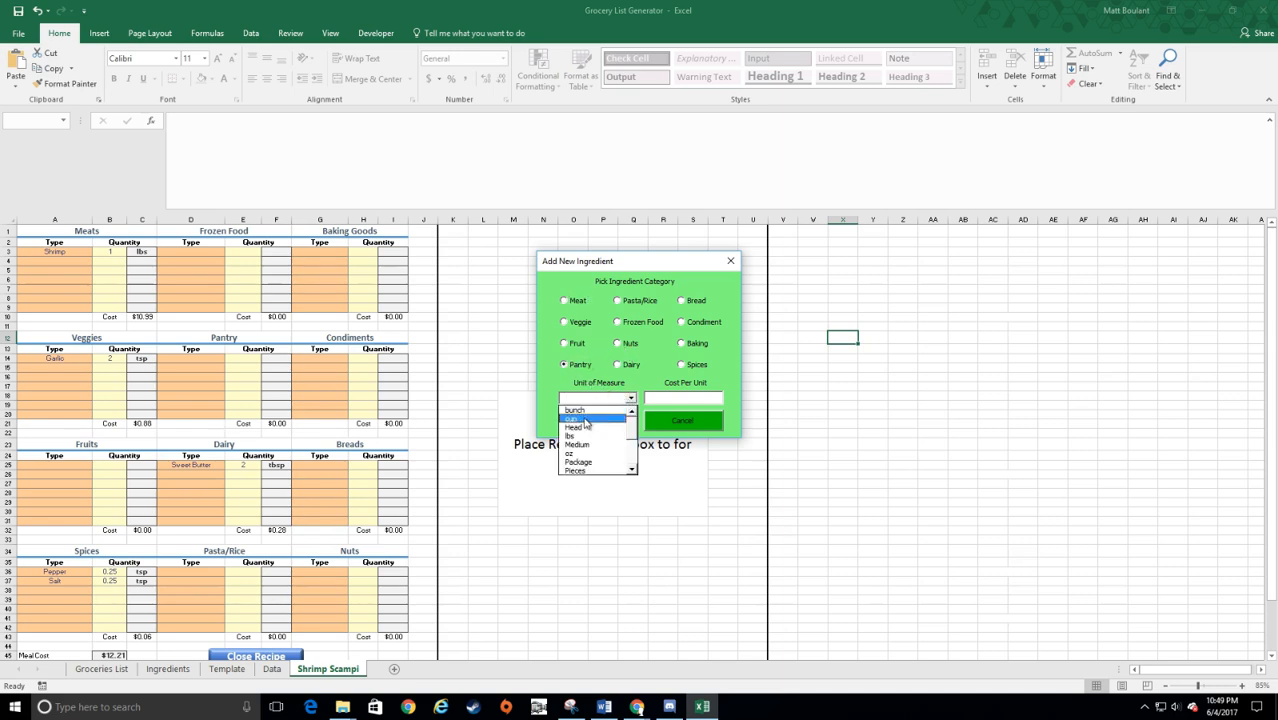
left_click(596, 418)
left_click(680, 401)
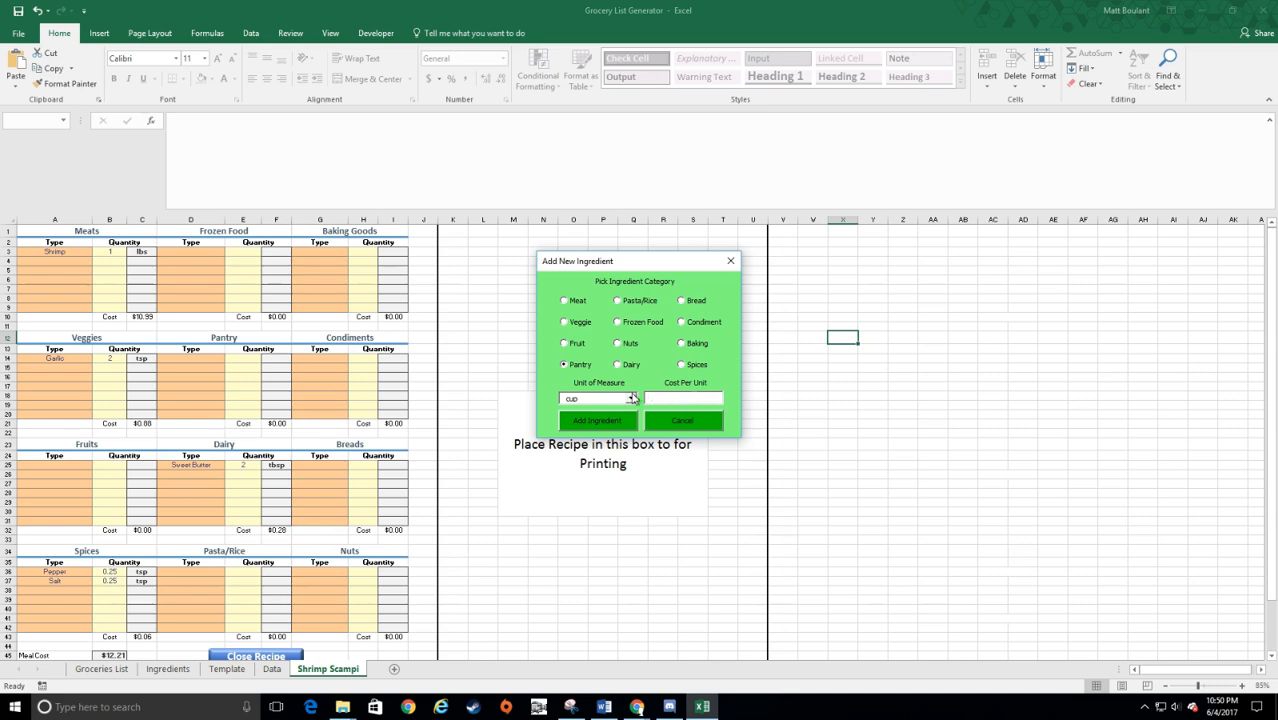
left_click(600, 423)
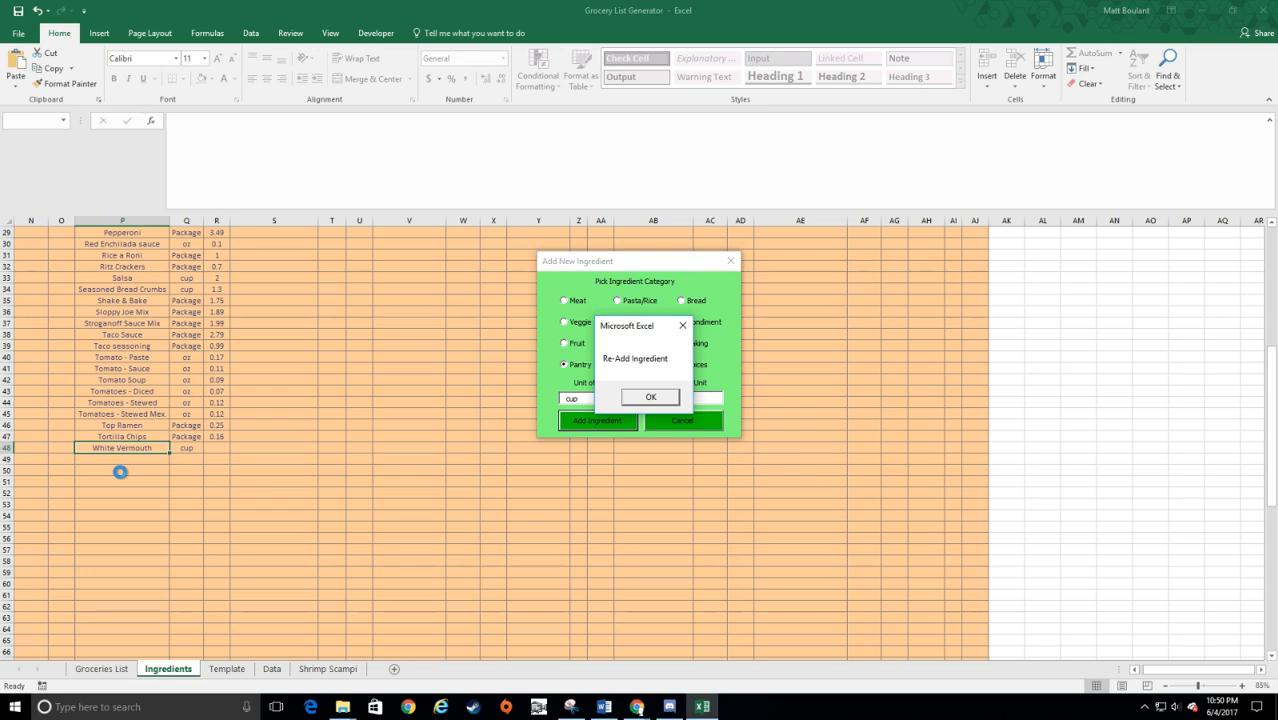
left_click(650, 397)
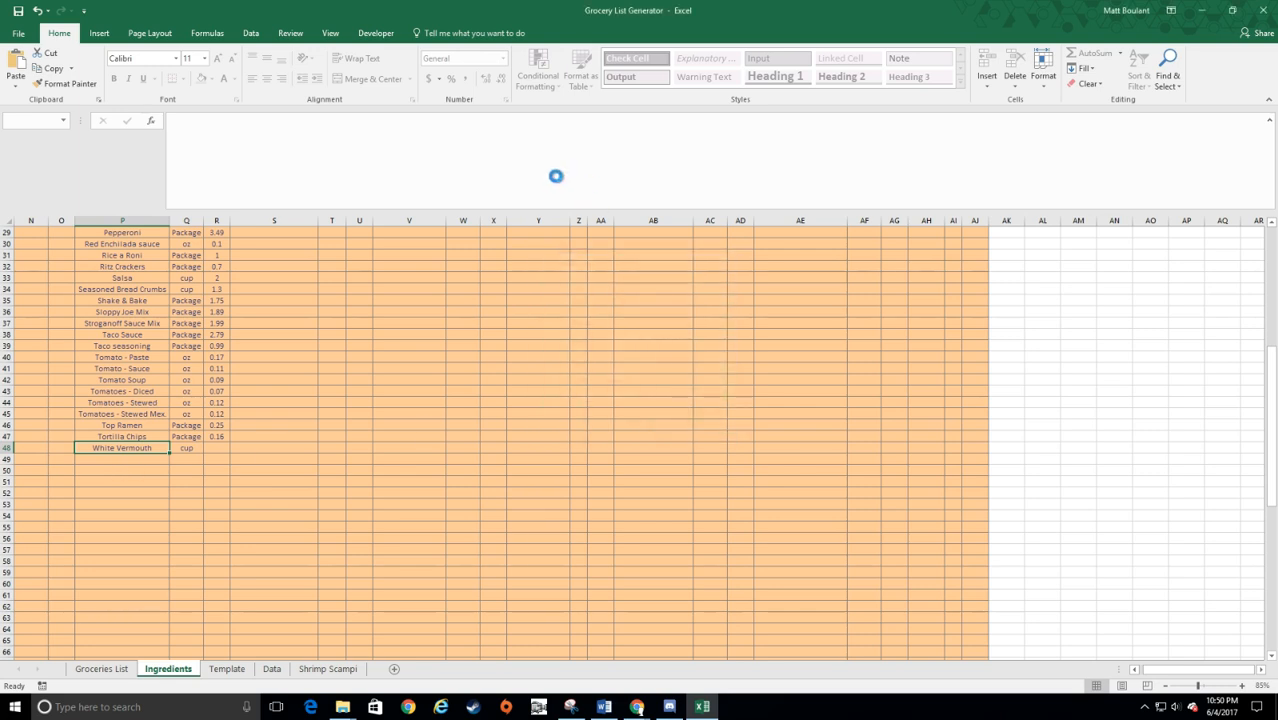
Step: Search the ingredients for "ver" and add White Vermouth to the recipe with a quantity of .25 cup
type("ver")
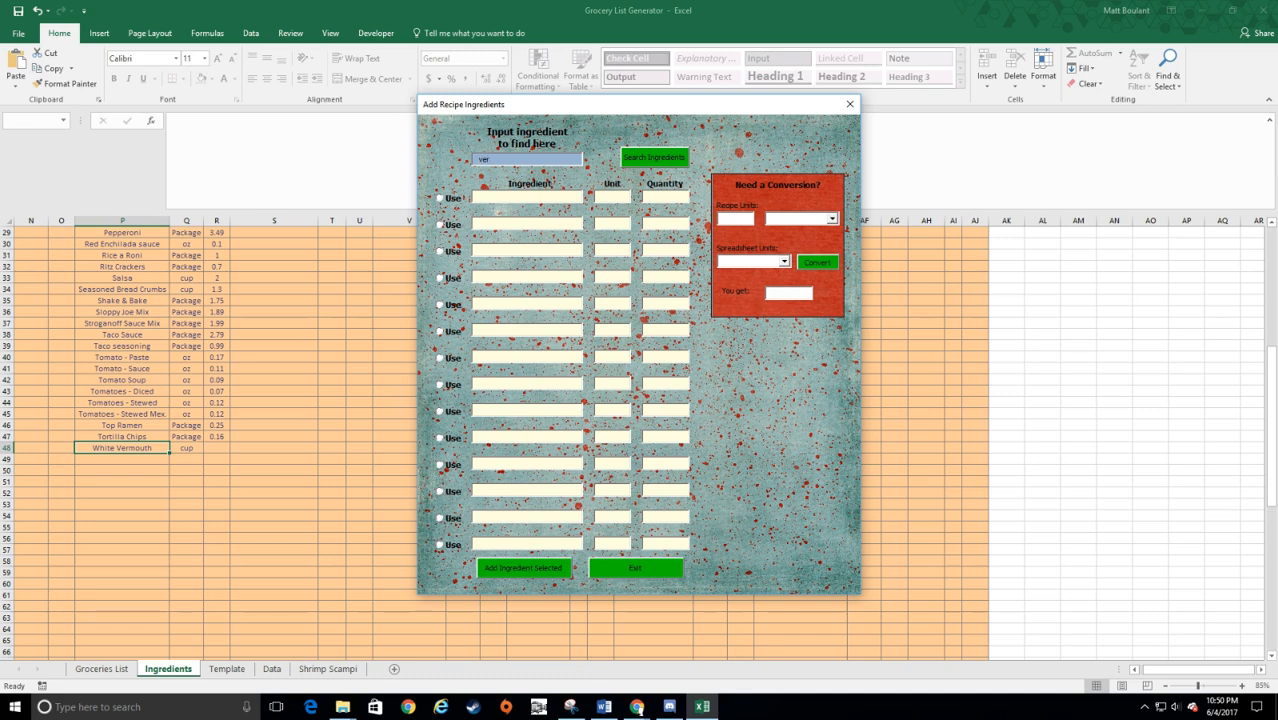
left_click(640, 166)
left_click(440, 198)
left_click(658, 198)
type(".25")
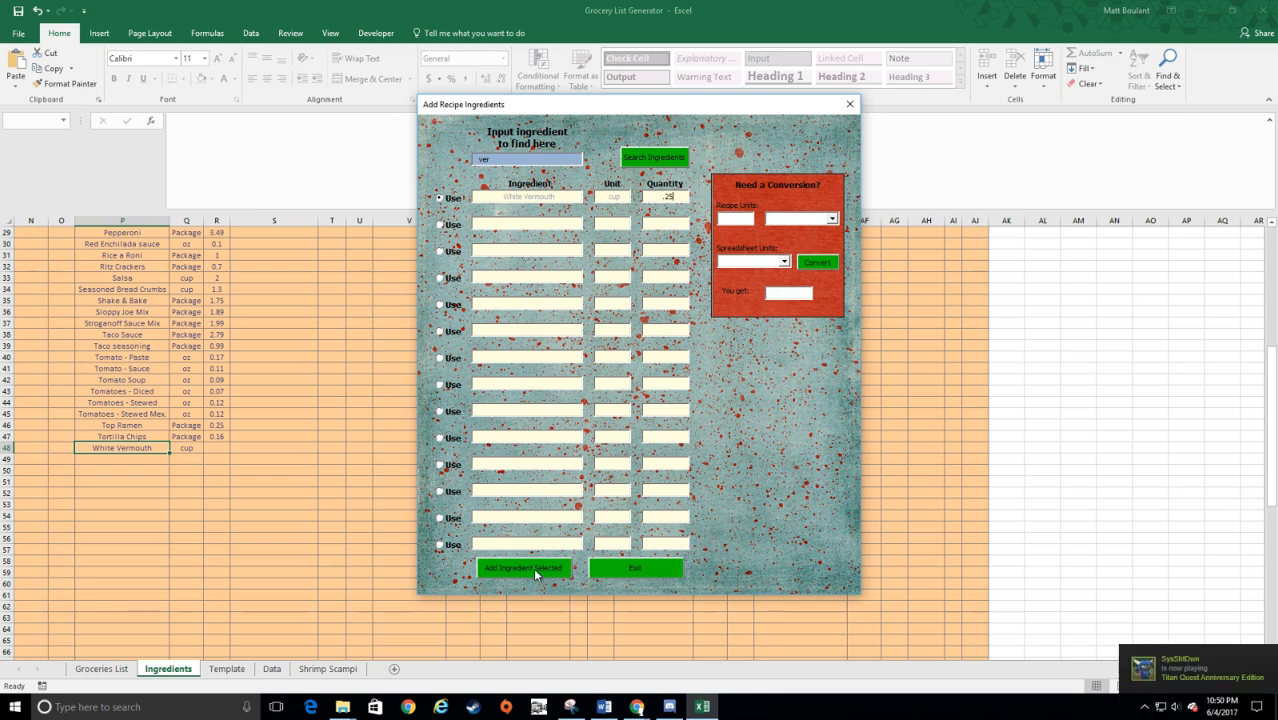
left_click(523, 567)
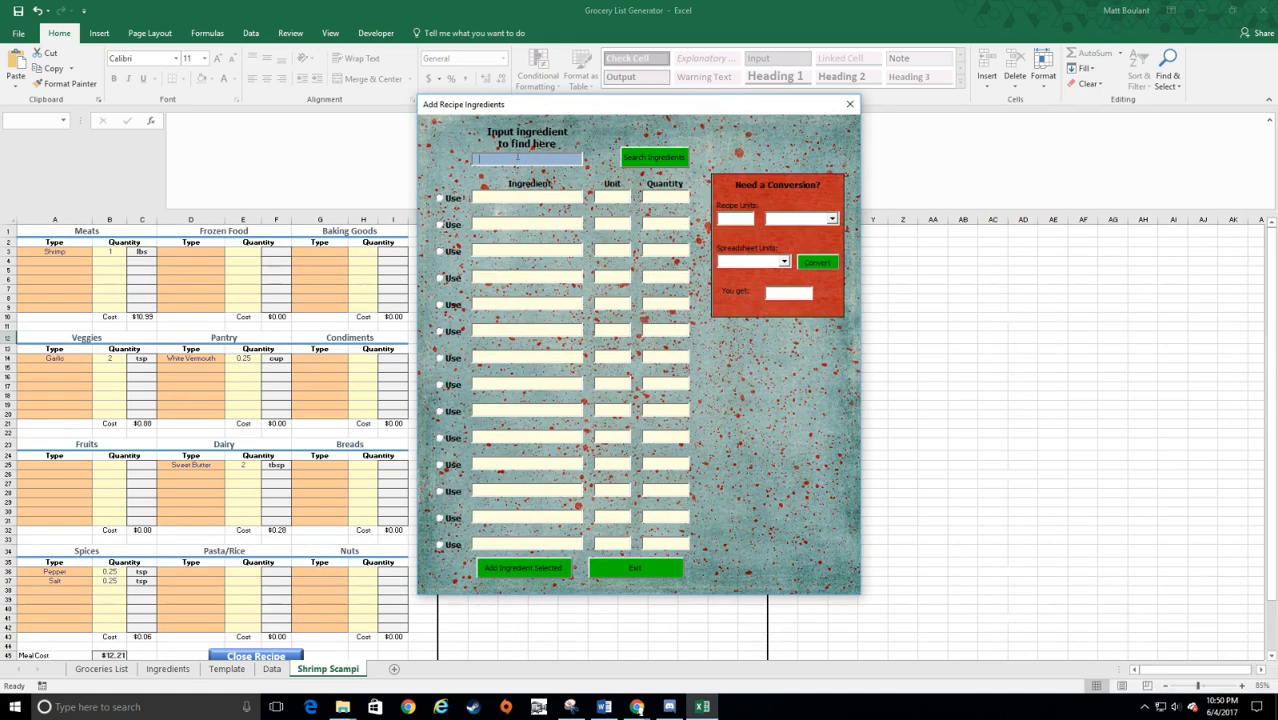
Step: Search the ingredients for lemon and add Lemon - zest to the recipe with a quantity of .5 pieces
type("lemon")
left_click(652, 158)
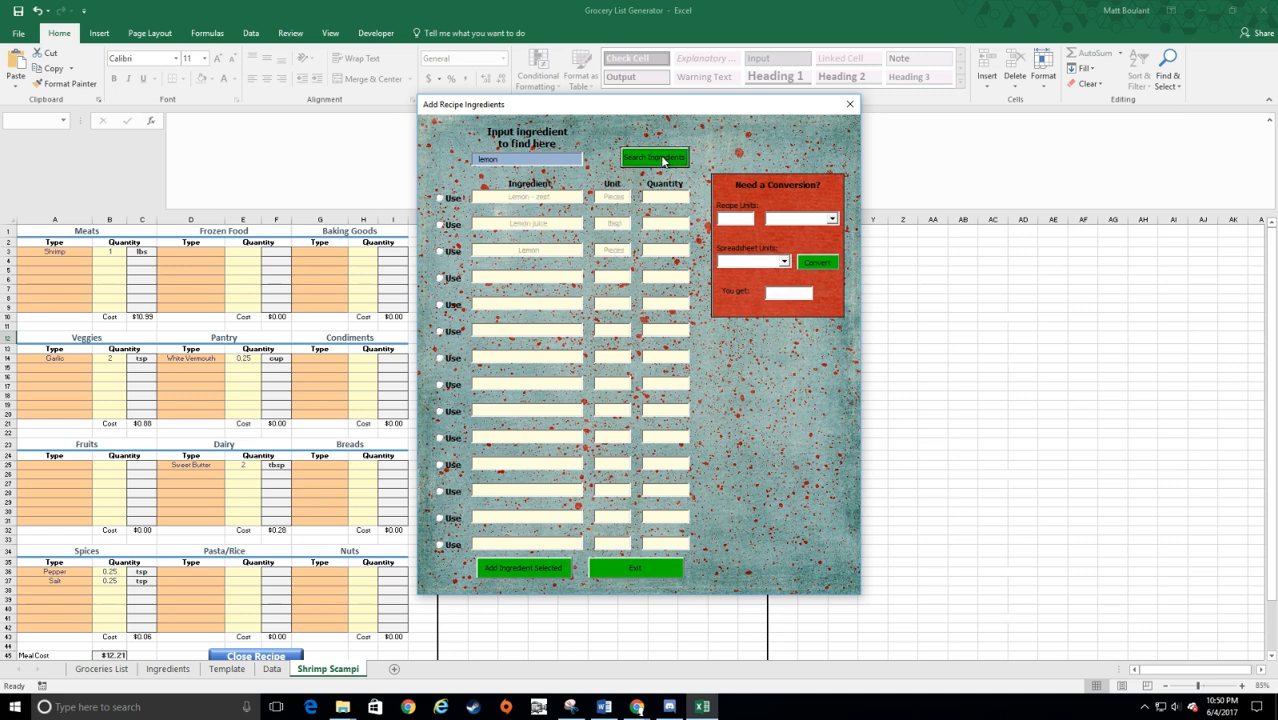
left_click(440, 198)
left_click(660, 198)
type(".5")
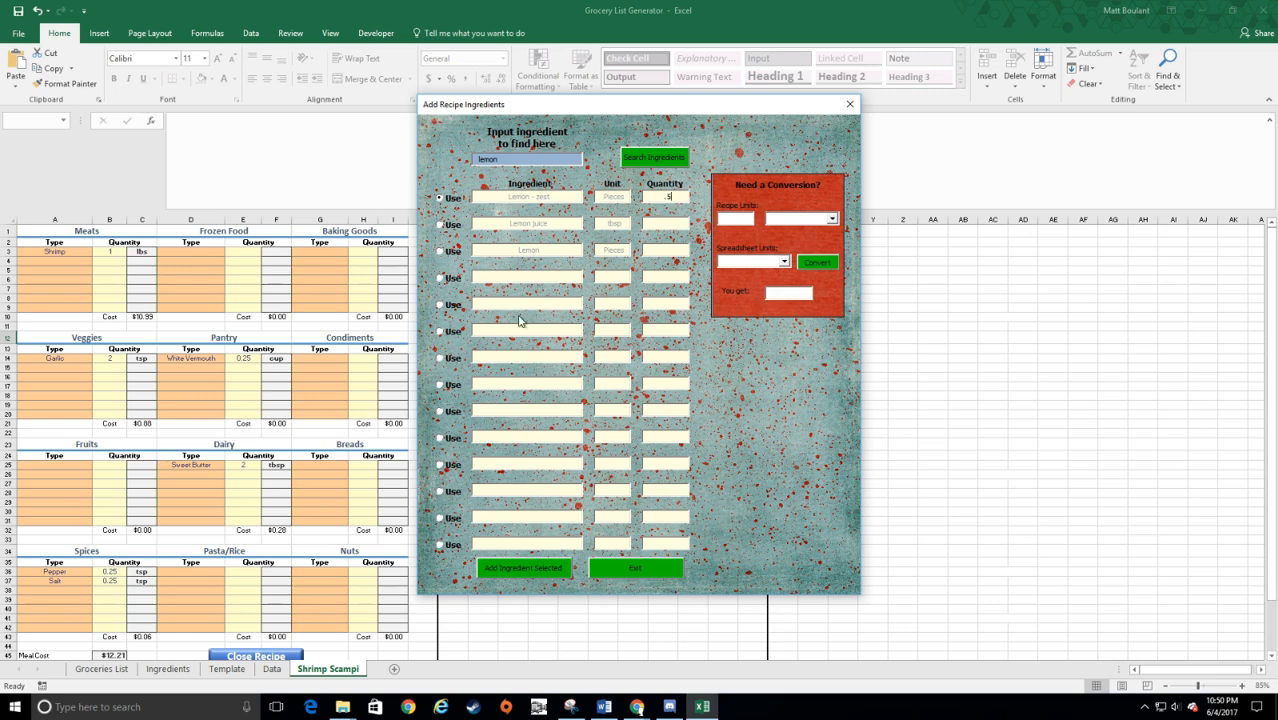
left_click(551, 568)
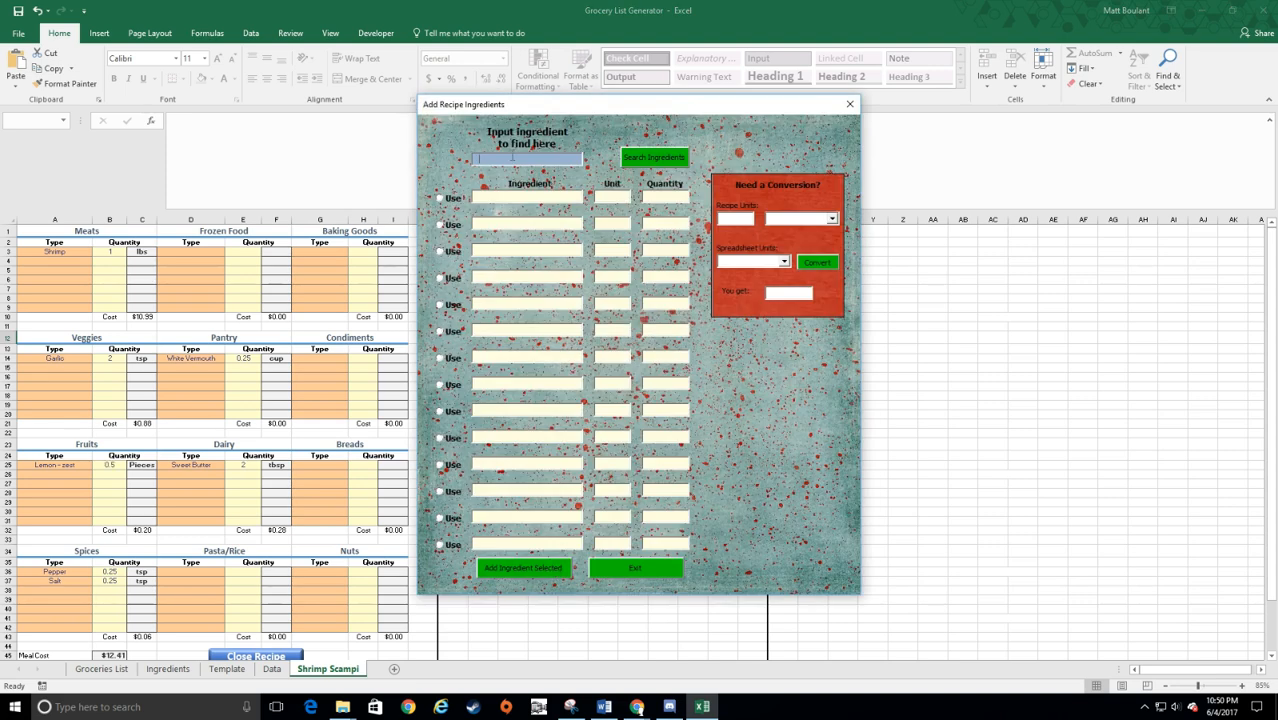
Step: Search the ingredients for lemon again and add Lemon juice to the recipe with a quantity of 1 tbsp
type("lemon")
left_click(653, 160)
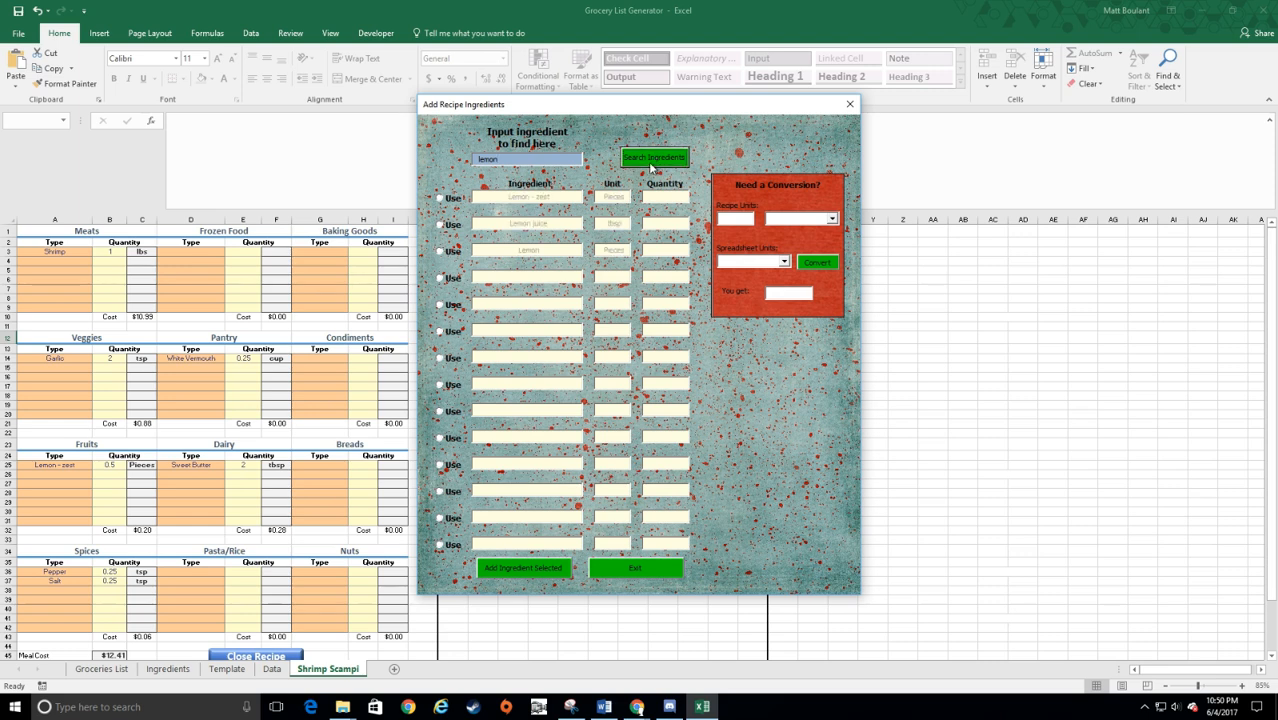
left_click(440, 224)
left_click(517, 569)
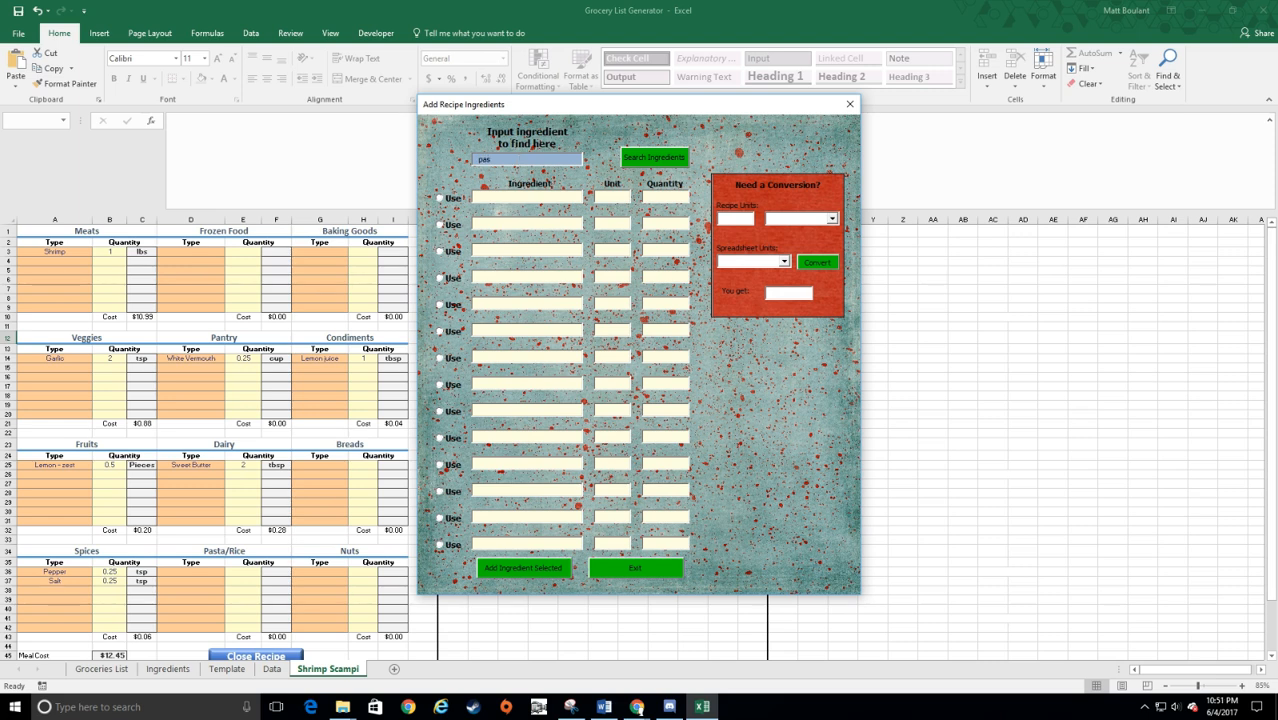
Step: Search the ingredients for "parsl", add plain Parsley with a quantity of 2 tsp, and exit the ingredient form
left_click(652, 160)
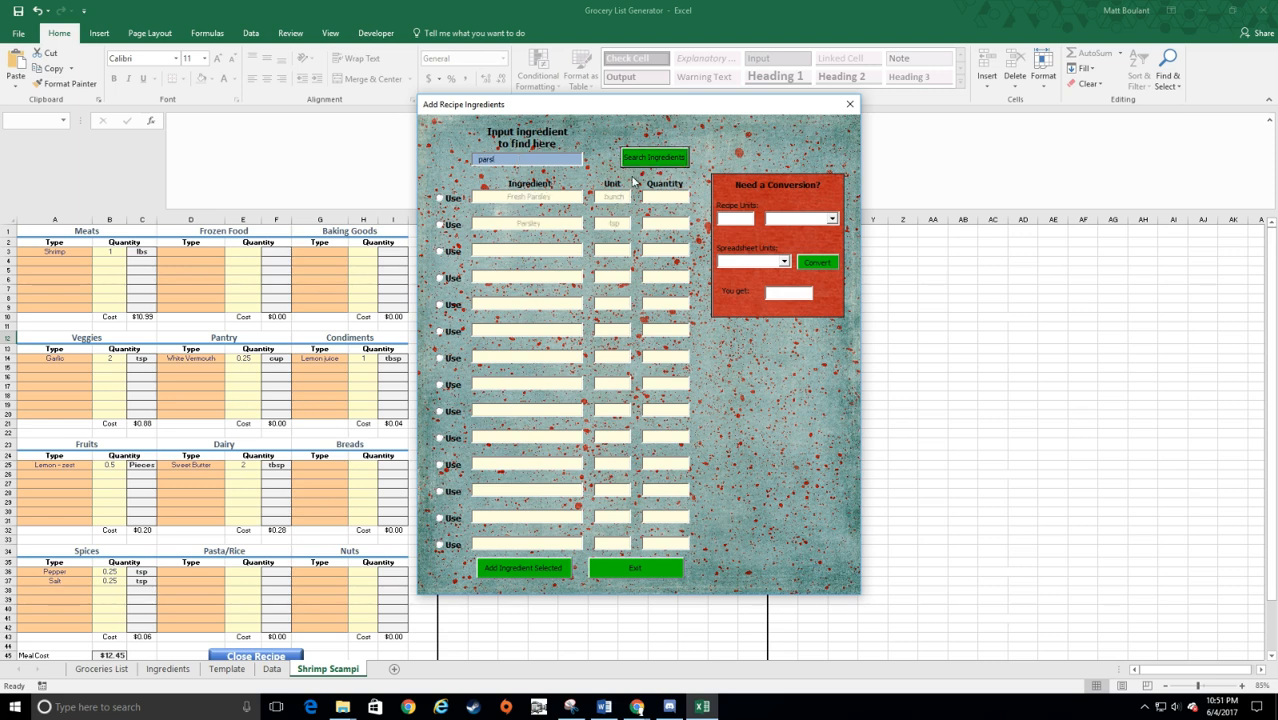
left_click(438, 225)
left_click(529, 570)
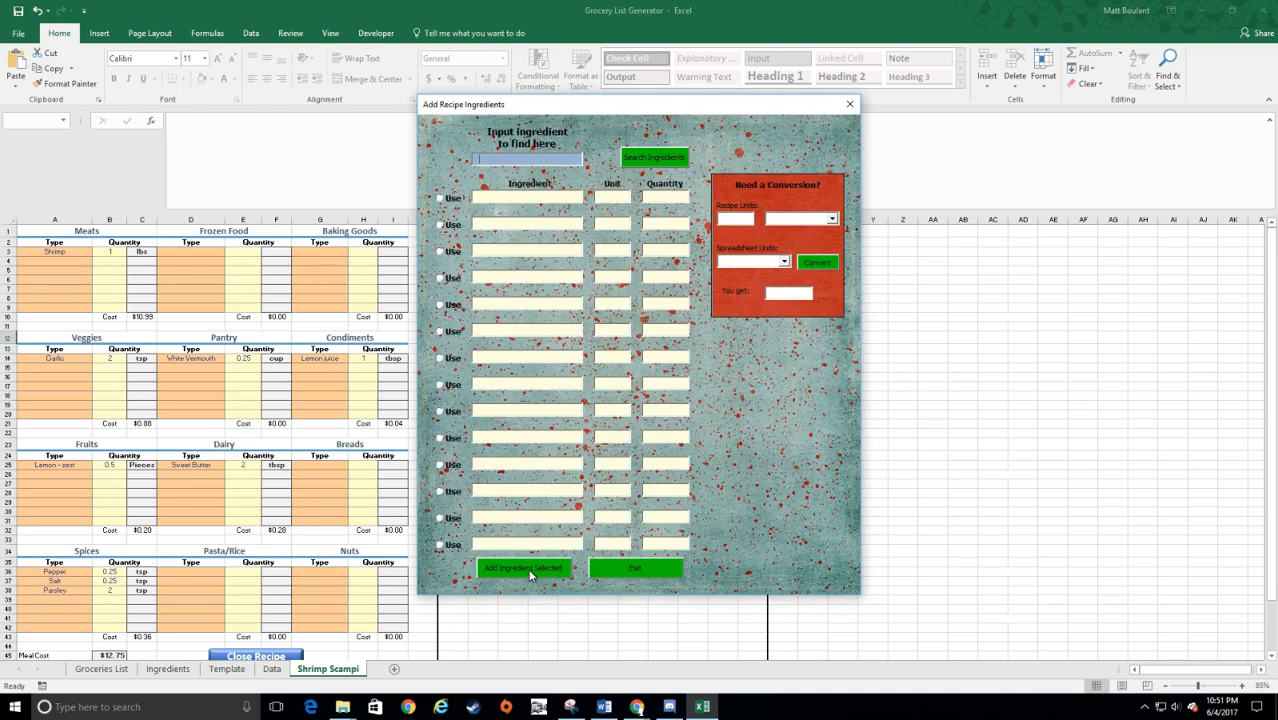
left_click(636, 569)
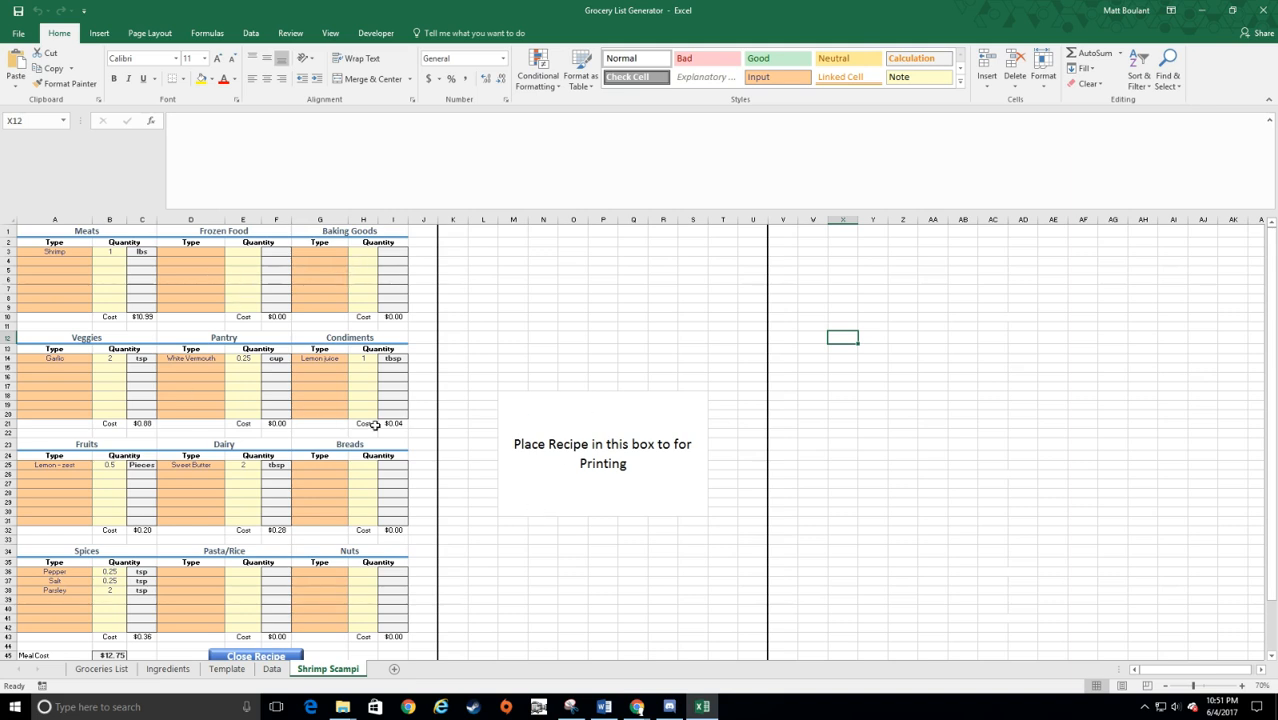
Step: Examine the Meal Cost total in B45 and the category costs on the Shrimp Scampi sheet
scroll(316, 356, "down", 1)
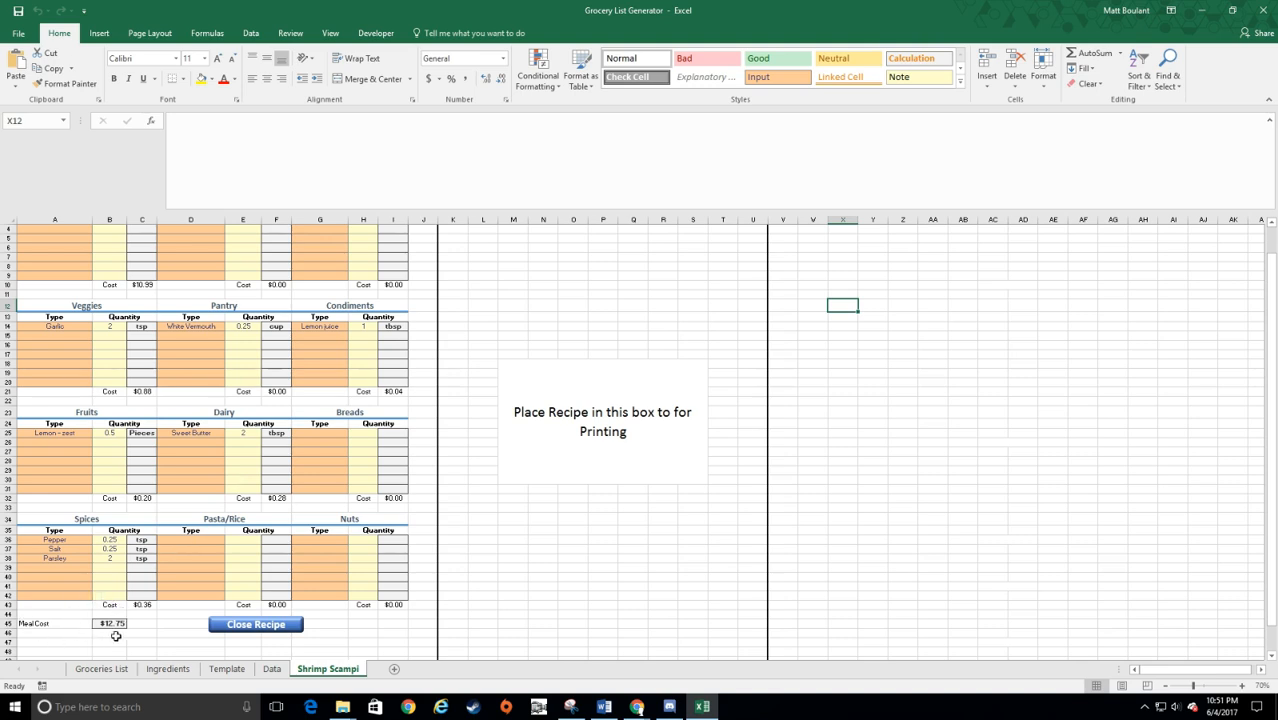
left_click(110, 623)
scroll(118, 494, "up", 1)
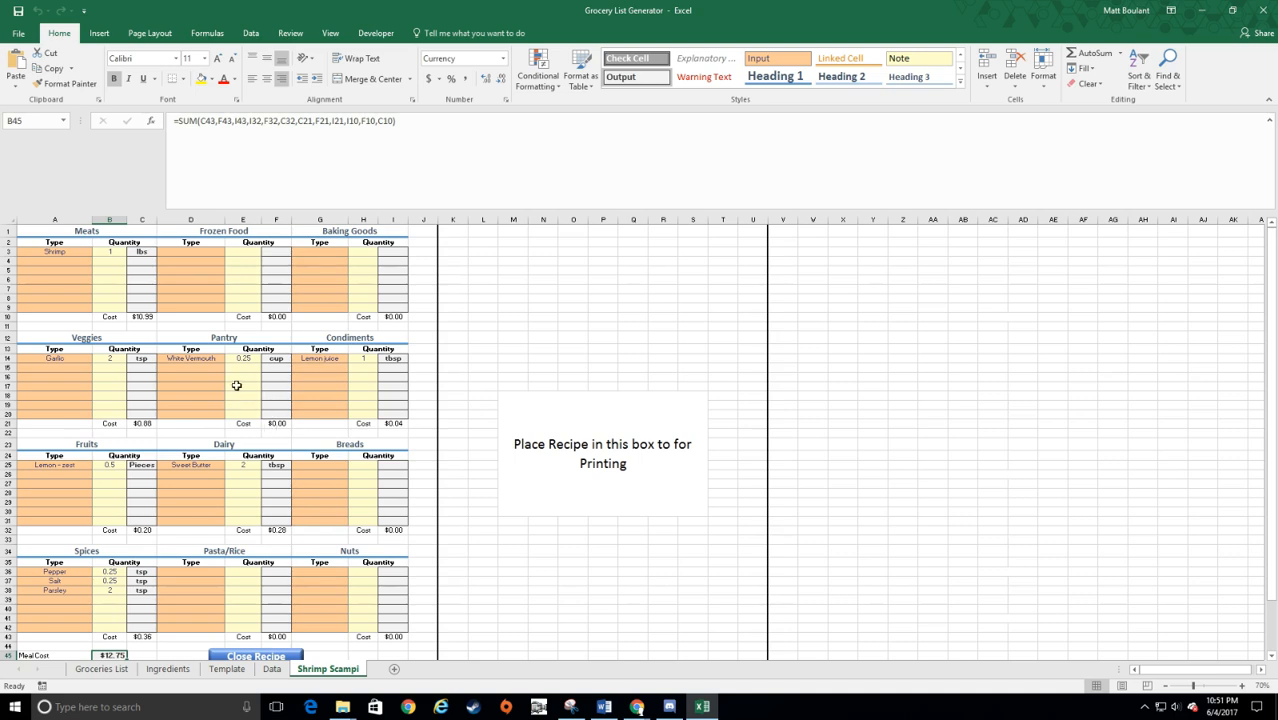
scroll(157, 618, "down", 2)
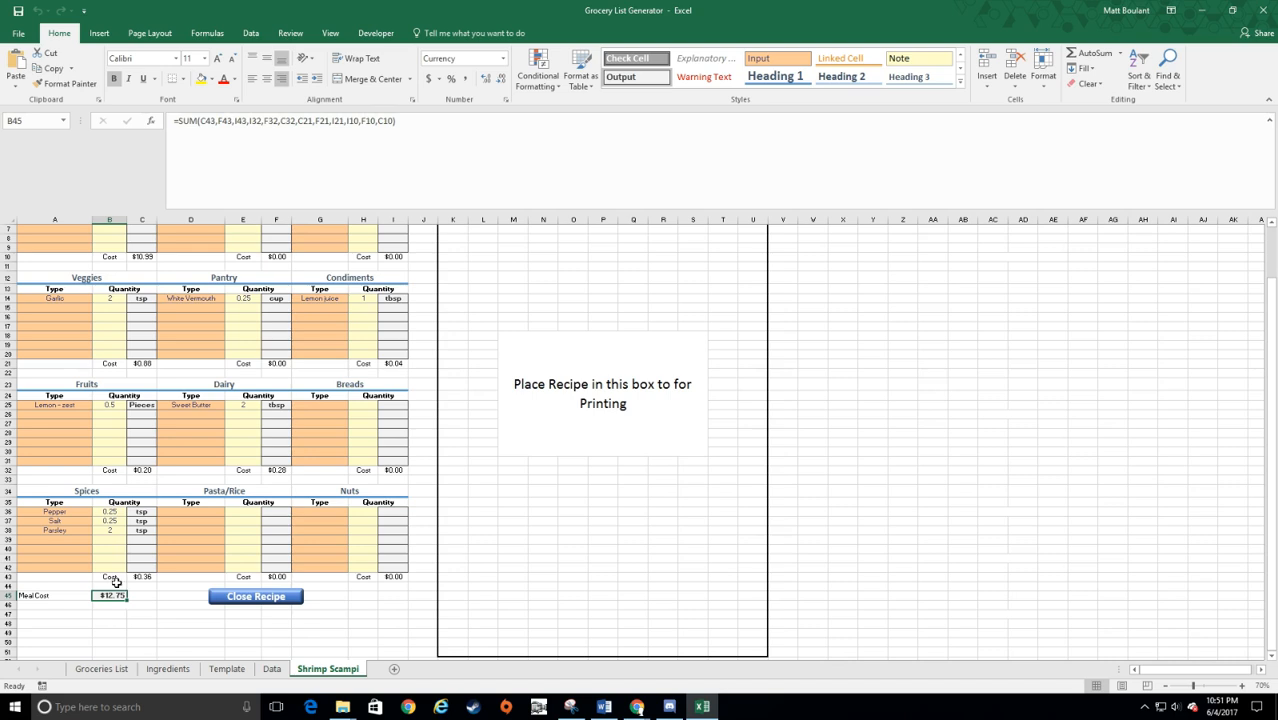
scroll(118, 560, "up", 2)
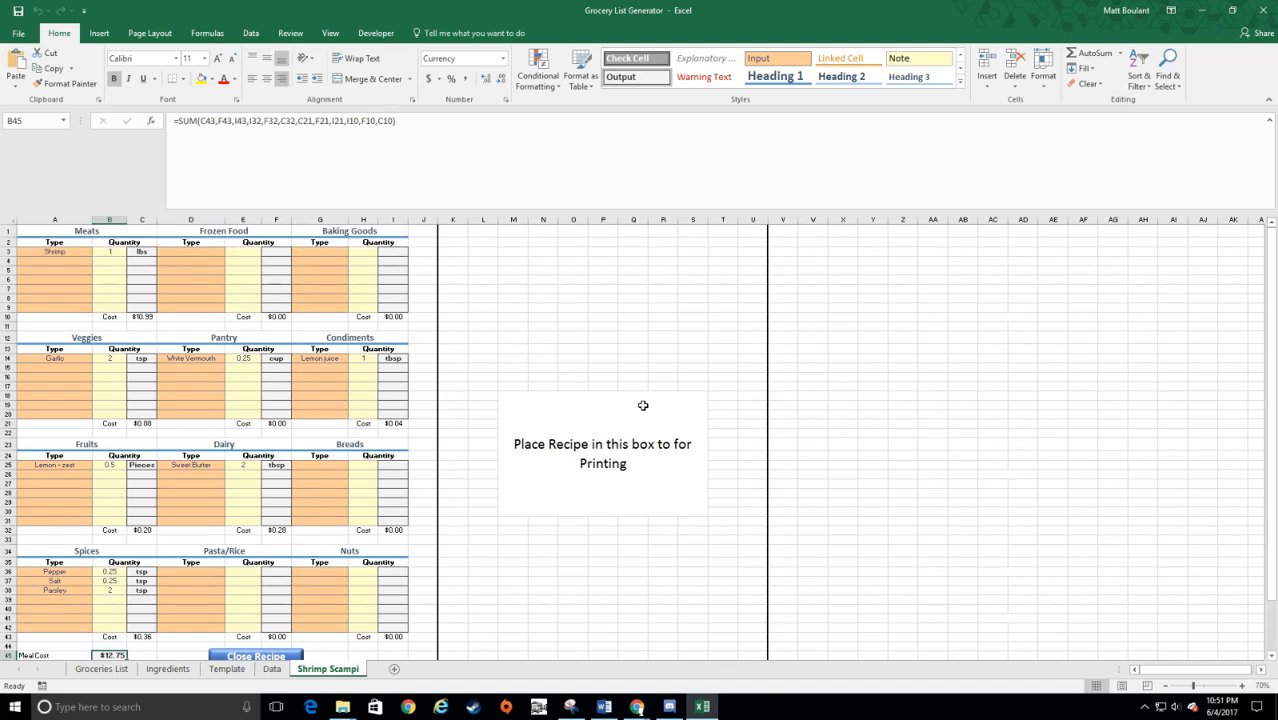
Step: Paste the copied Shrimp Scampi recipe picture and move it over the outlined recipe printing area
scroll(607, 417, "down", 1)
scroll(607, 417, "down", 3)
scroll(470, 510, "up", 4)
key("ctrl+v")
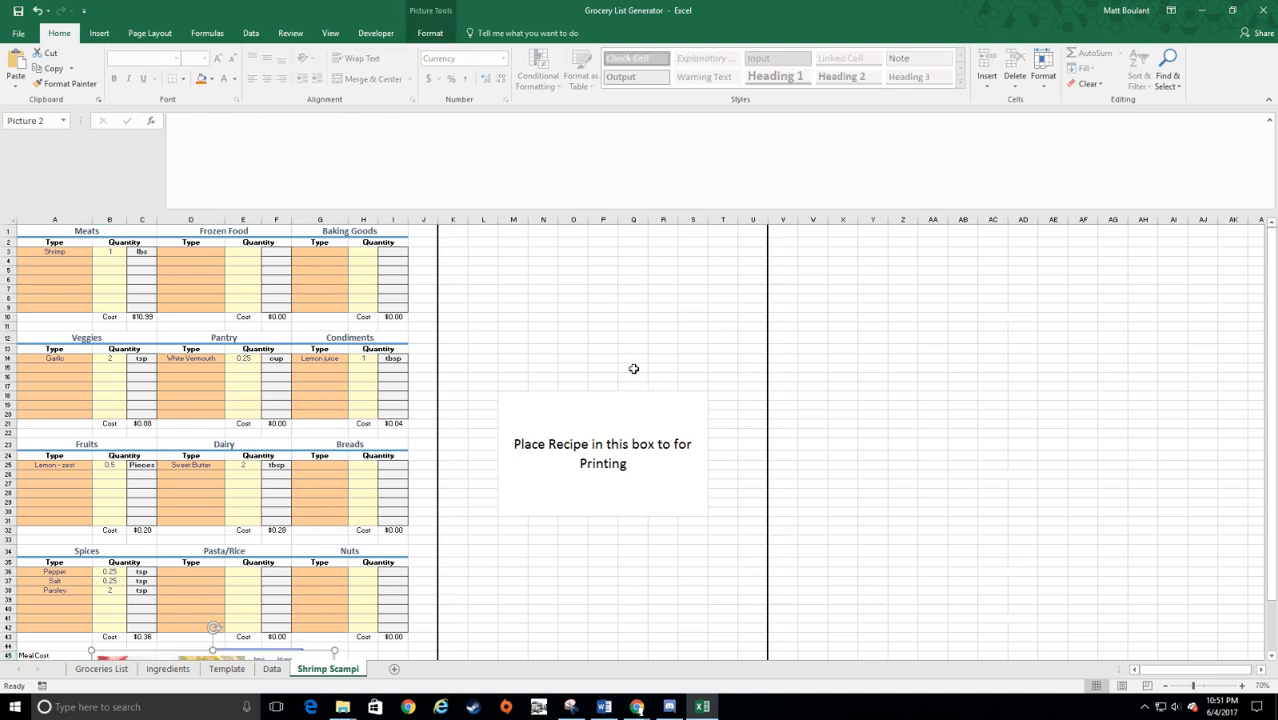
scroll(421, 442, "down", 2)
left_click_drag(310, 616, 669, 242)
scroll(713, 346, "up", 2)
Step: Align the recipe picture with the top of the outlined printing area and enlarge it to fill that area
left_click_drag(530, 286, 526, 236)
left_click_drag(690, 604, 759, 645)
scroll(723, 470, "down", 4)
scroll(720, 476, "up", 4)
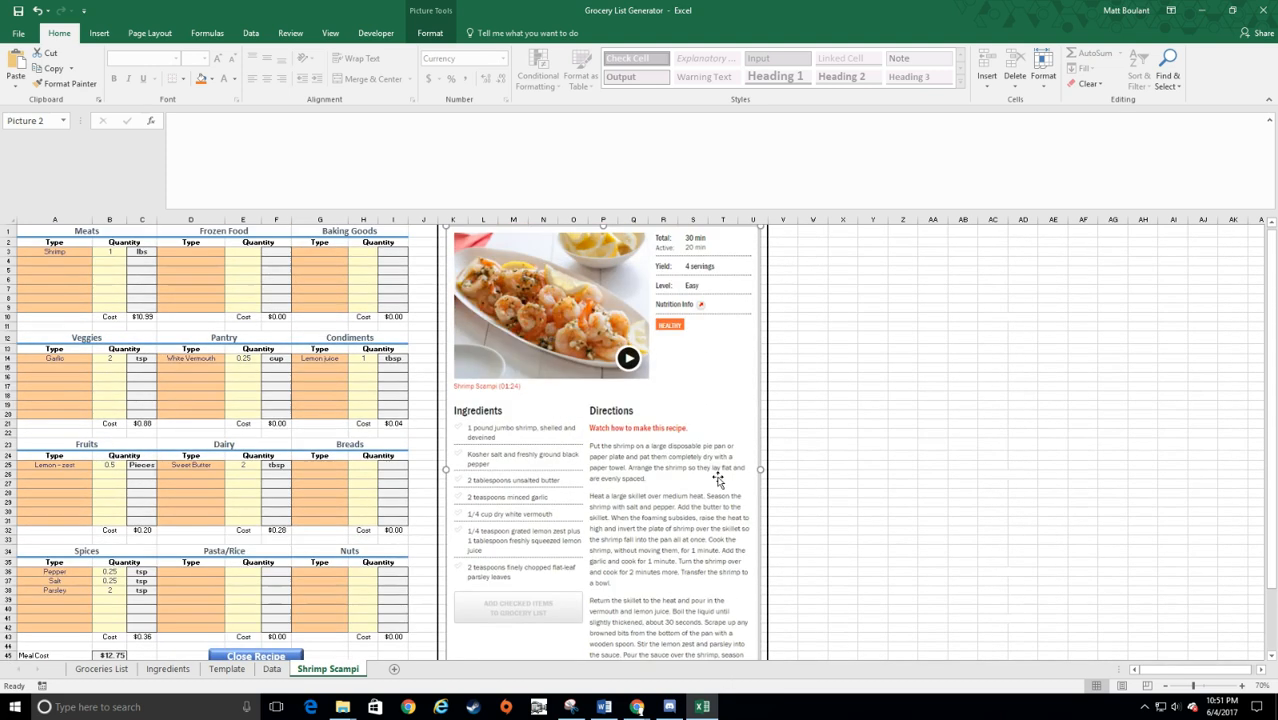
scroll(720, 480, "down", 1)
scroll(736, 485, "up", 1)
Step: Check the print preview of the Shrimp Scampi sheet and close the recipe
key("ctrl+p")
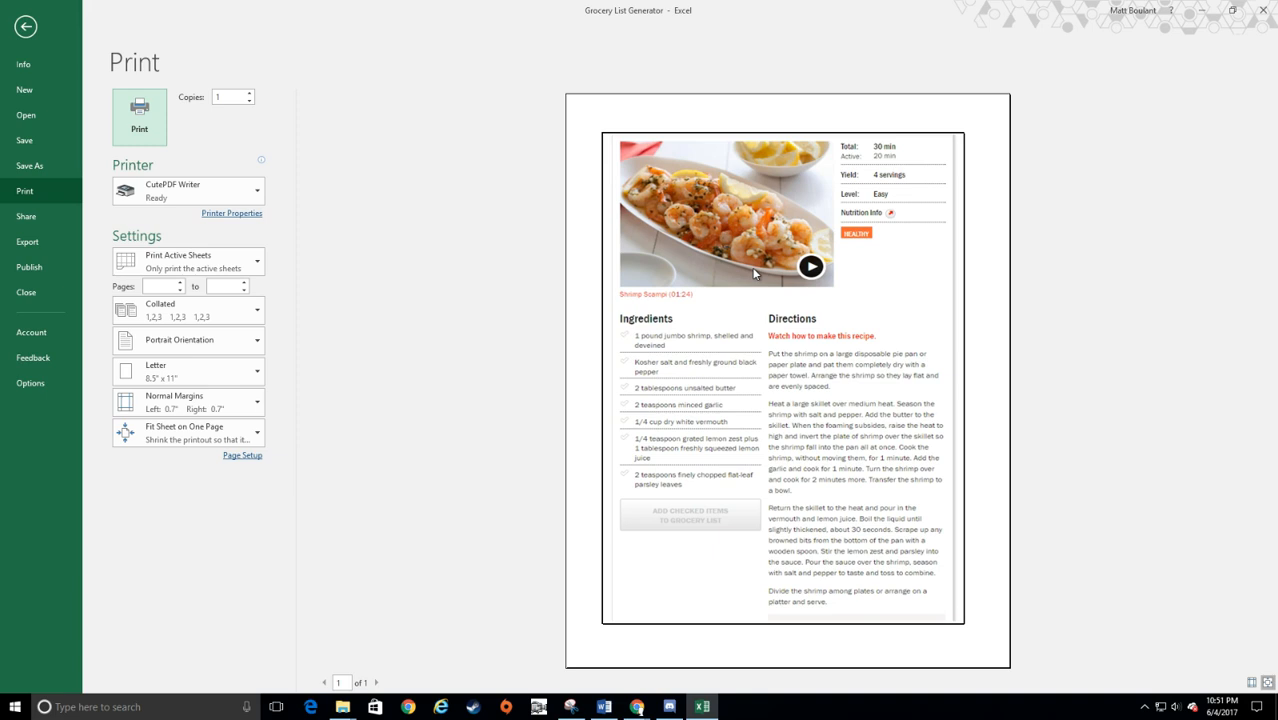
left_click(26, 27)
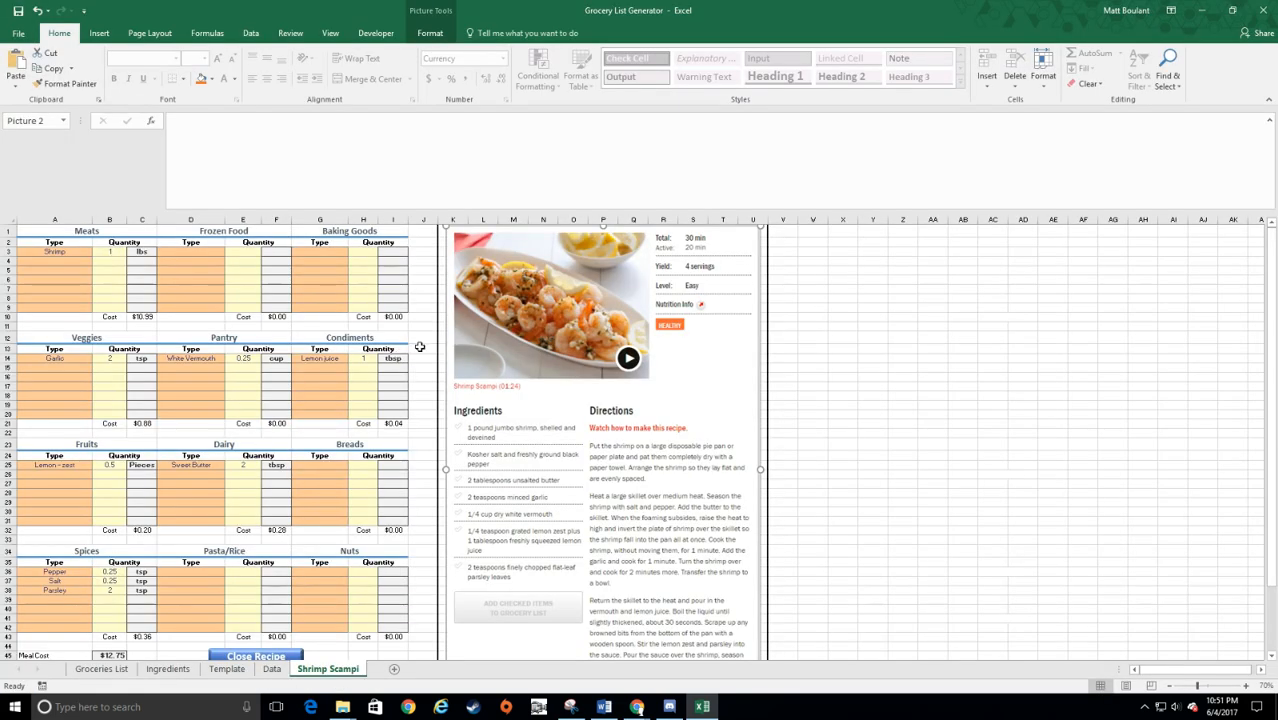
scroll(436, 314, "down", 3)
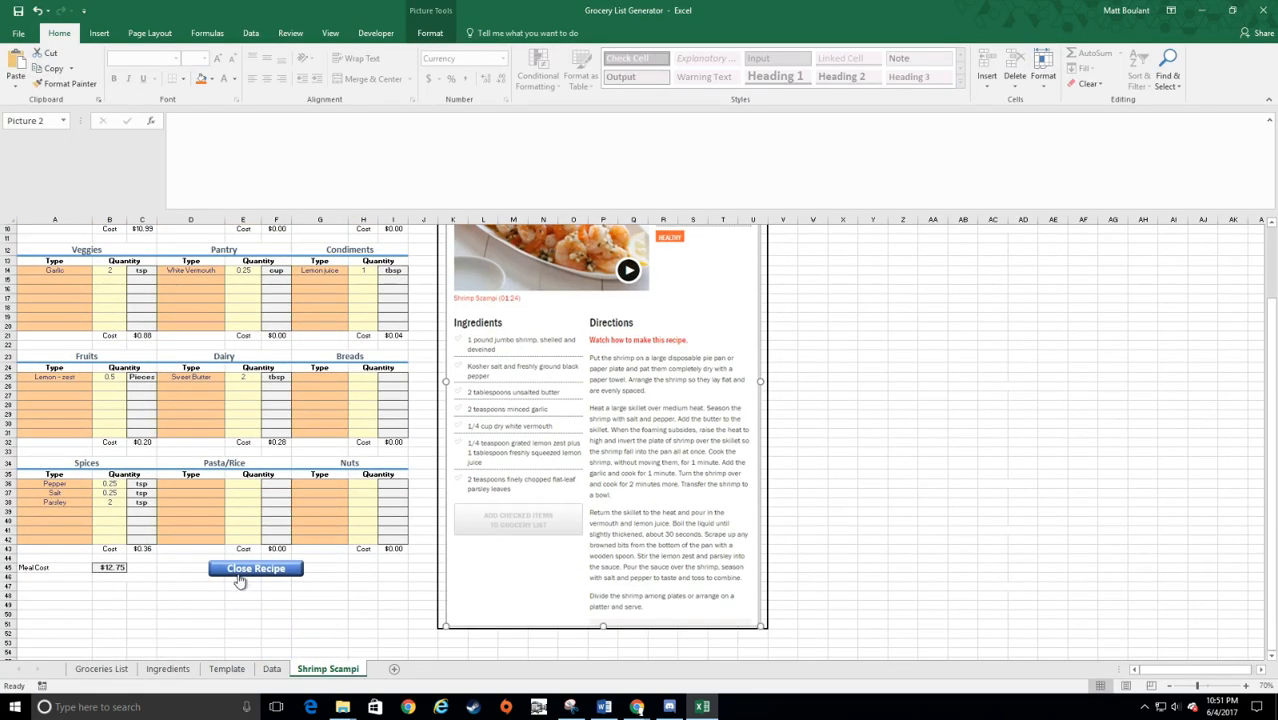
left_click(252, 564)
Step: Examine the Data sheet's measuring units, dinner recipe names and the formula-driven recipe costs
scroll(296, 533, "up", 10)
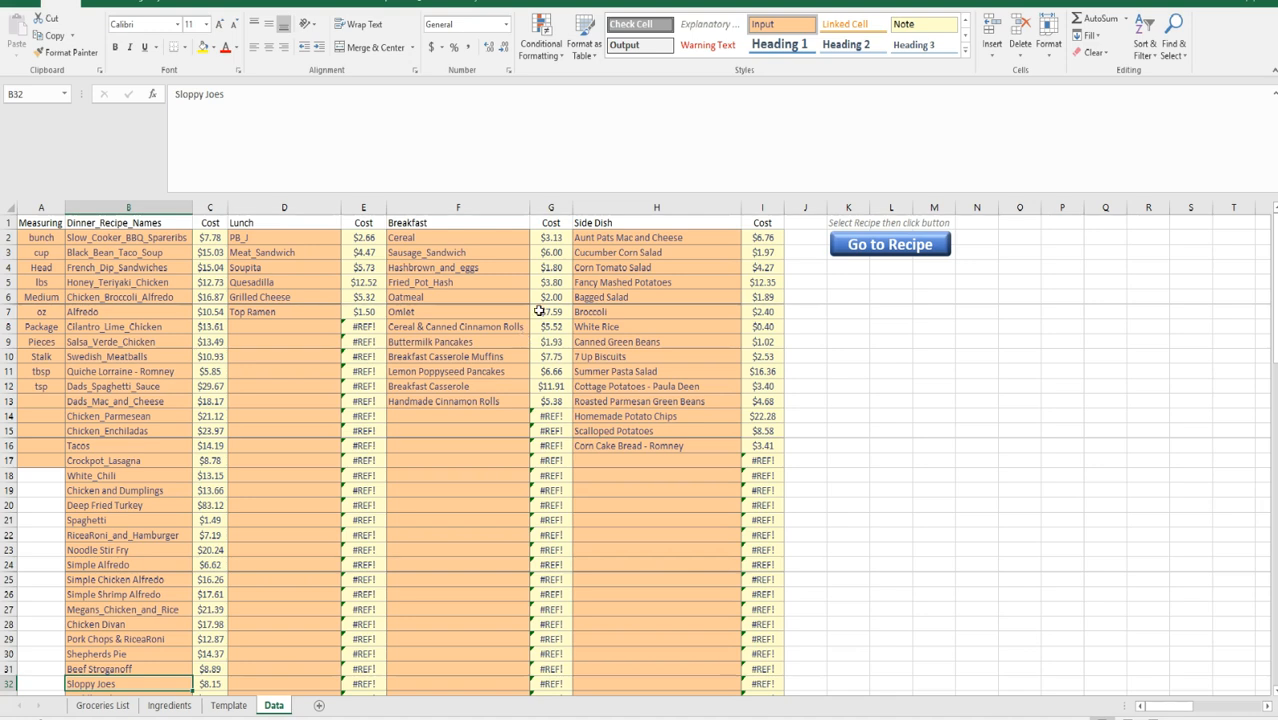
left_click_drag(45, 240, 41, 460)
left_click_drag(107, 240, 113, 564)
left_click_drag(210, 238, 228, 566)
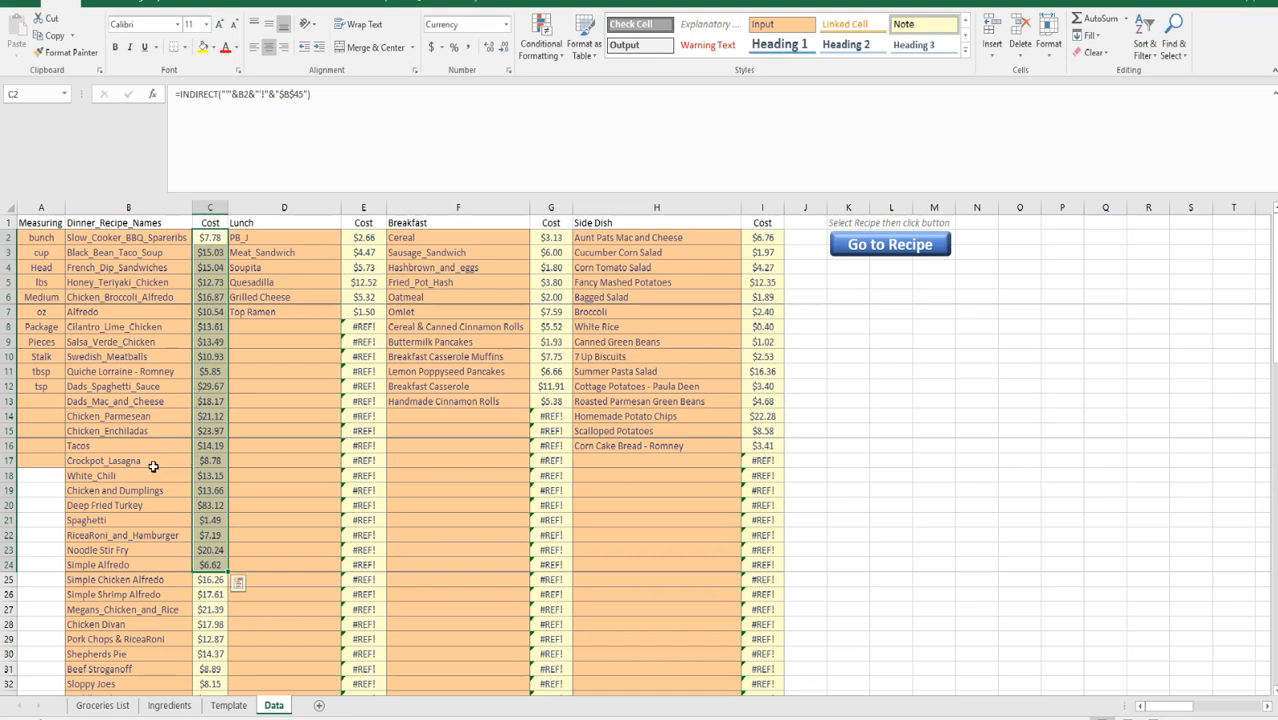
left_click(157, 554)
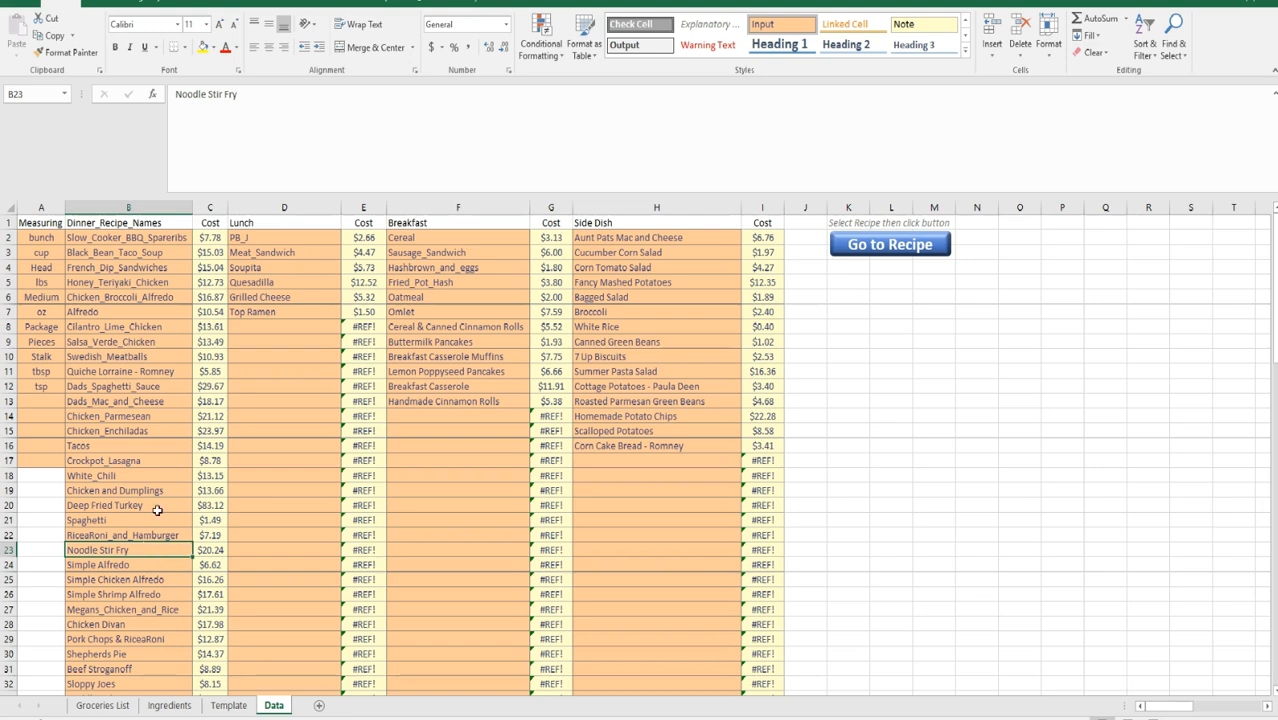
left_click(147, 462)
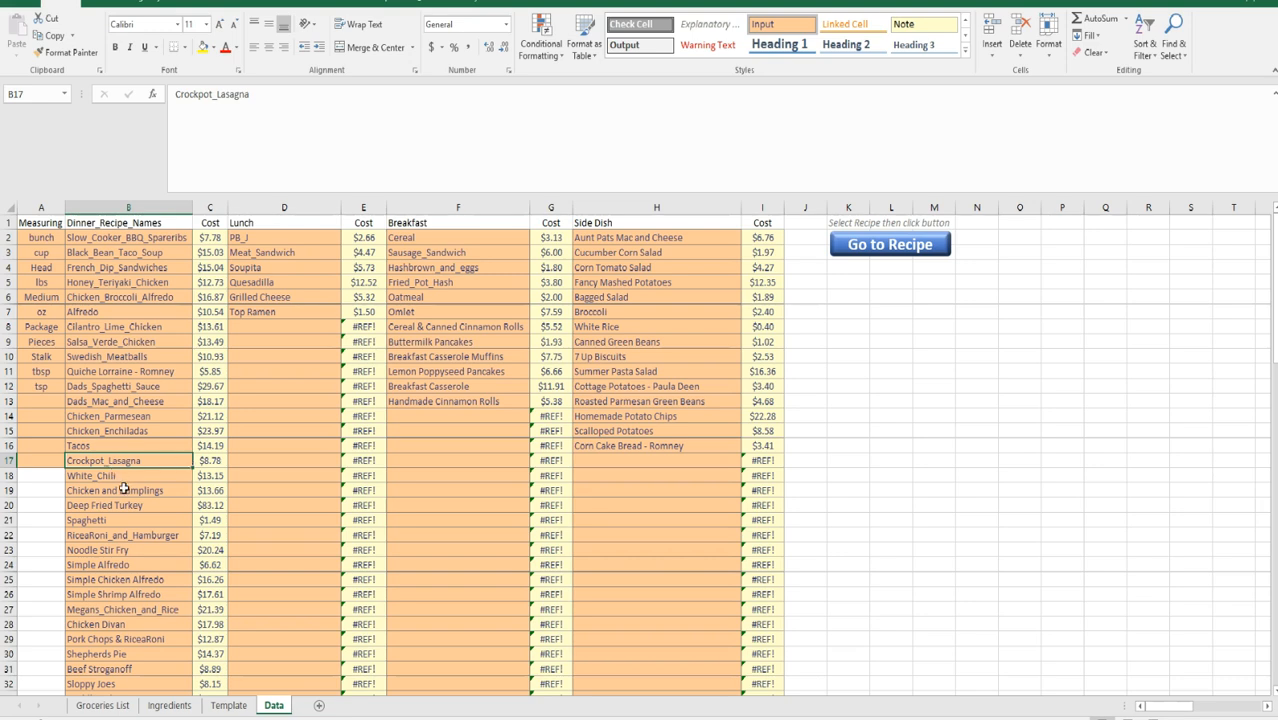
scroll(127, 480, "down", 2)
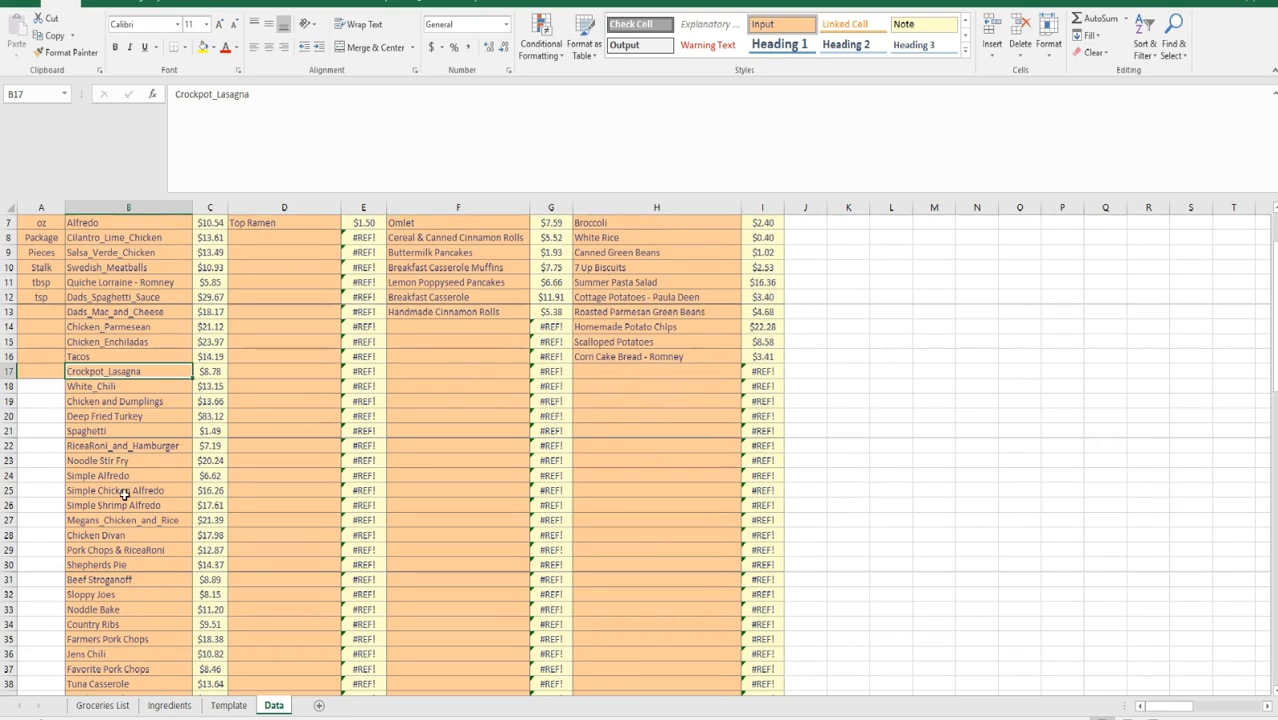
scroll(155, 512, "down", 3)
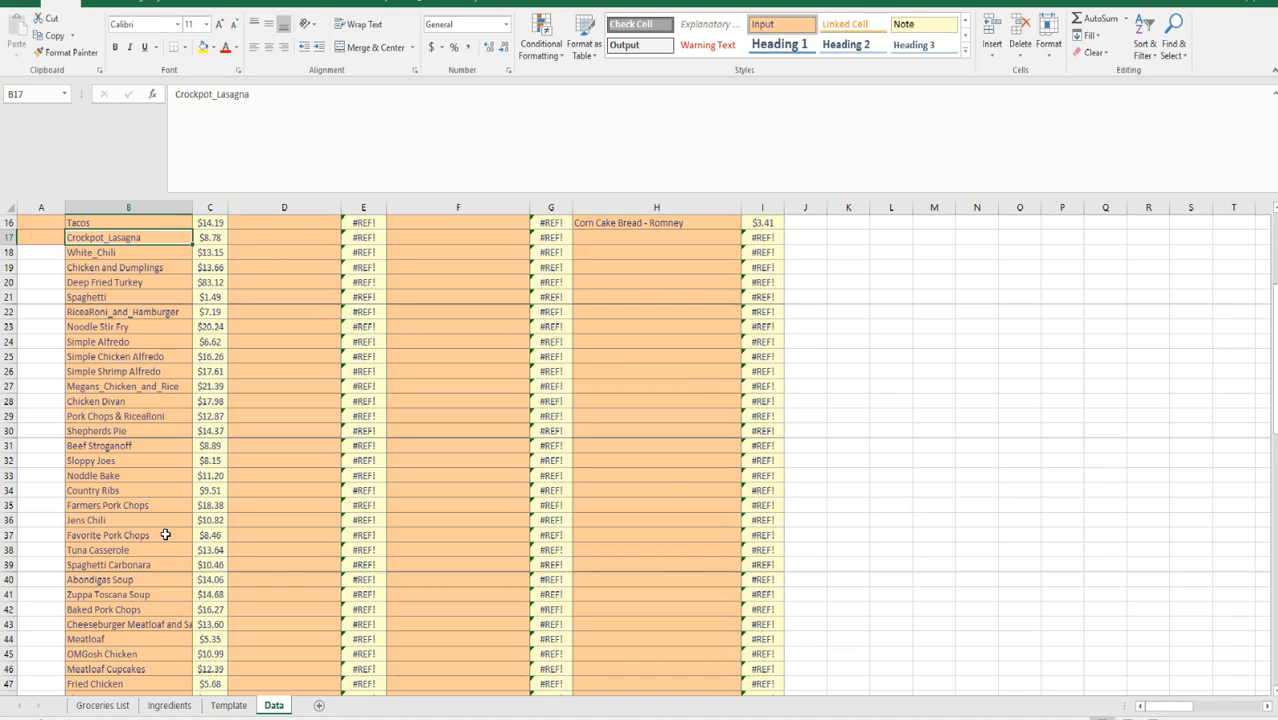
Step: Select Shrimp Scampi in the Data sheet's dinner recipe names and go to its recipe sheet
scroll(170, 535, "up", 5)
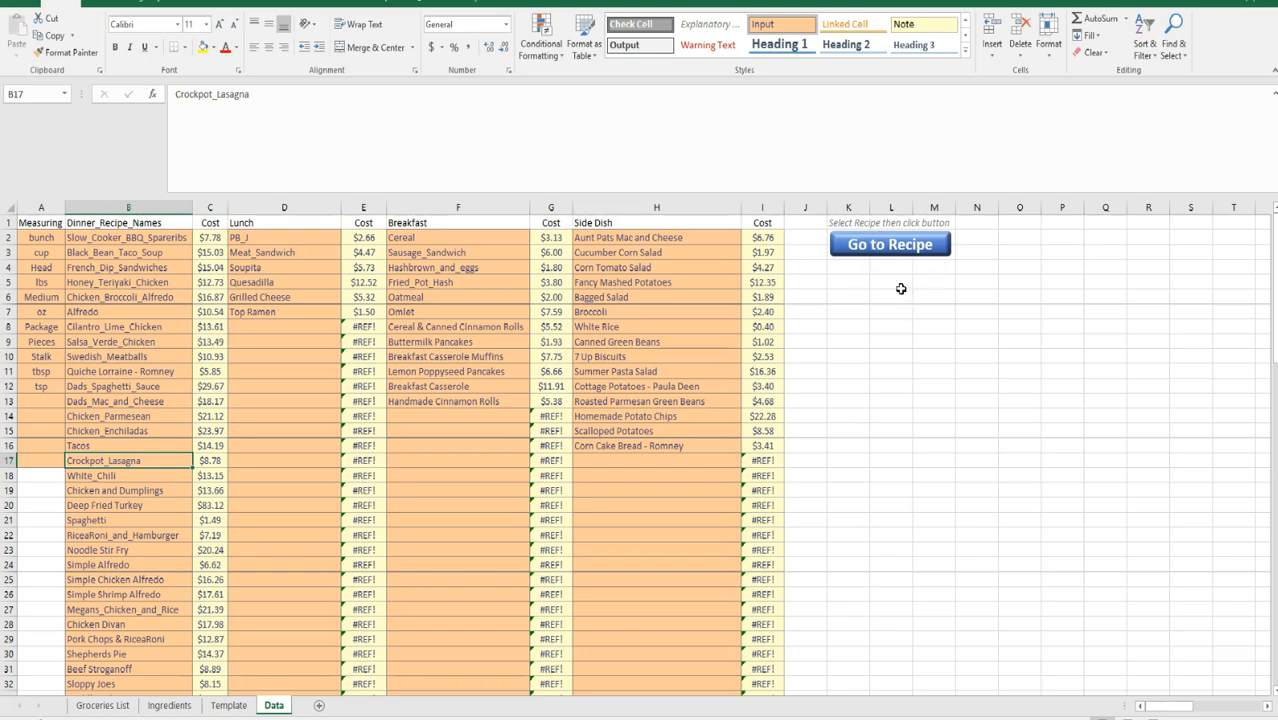
scroll(360, 478, "down", 7)
left_click(128, 613)
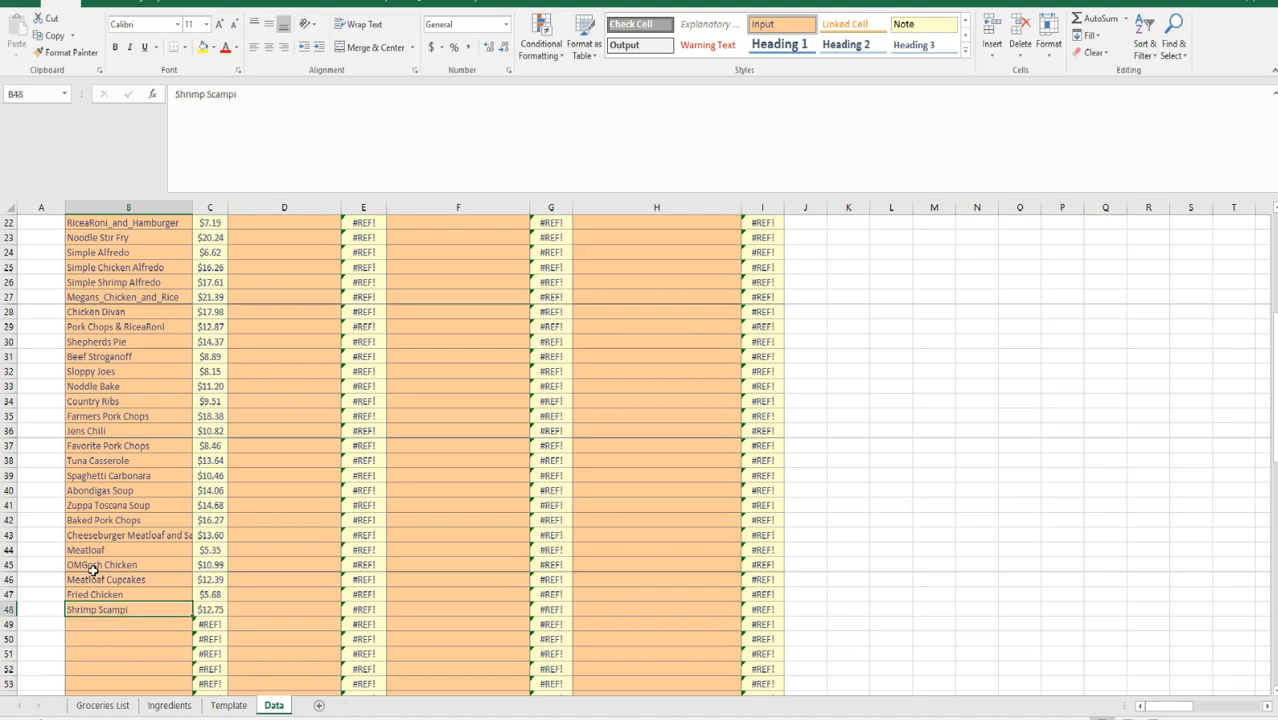
scroll(176, 617, "up", 7)
scroll(91, 606, "down", 4)
scroll(412, 539, "up", 4)
left_click(895, 250)
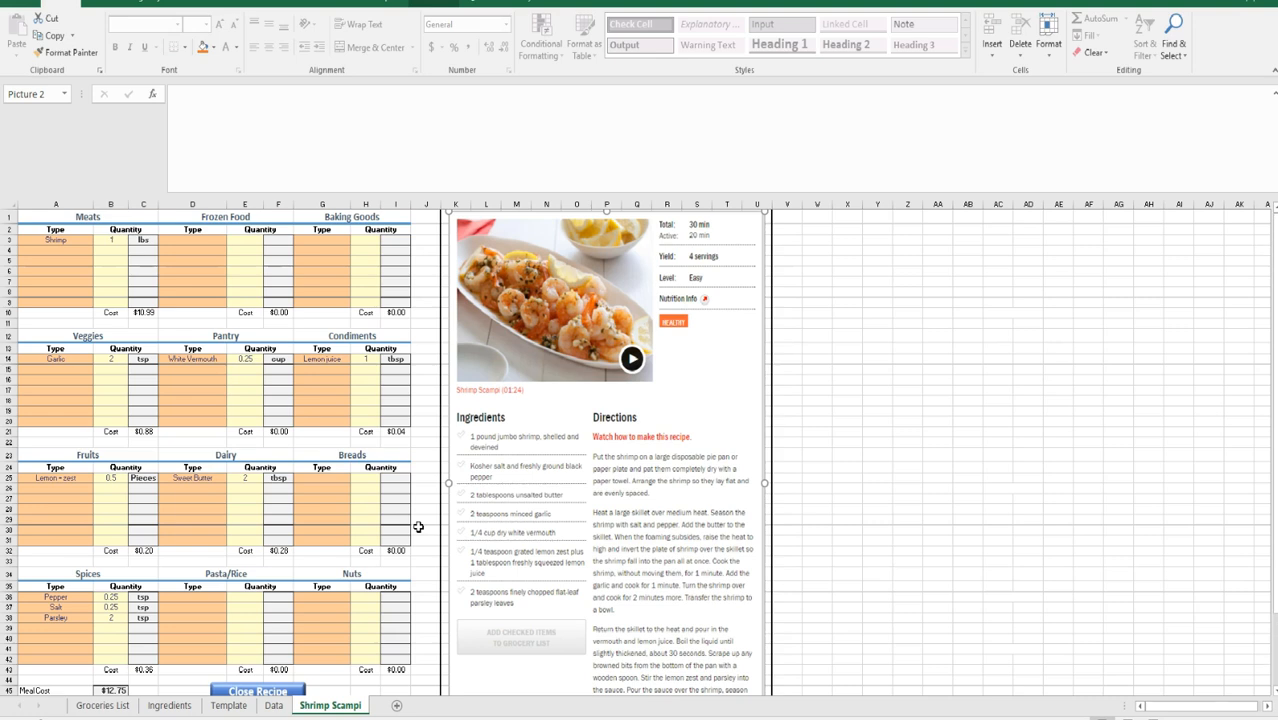
Step: Close the Shrimp Scampi recipe and return to the Groceries List sheet
scroll(294, 557, "down", 2)
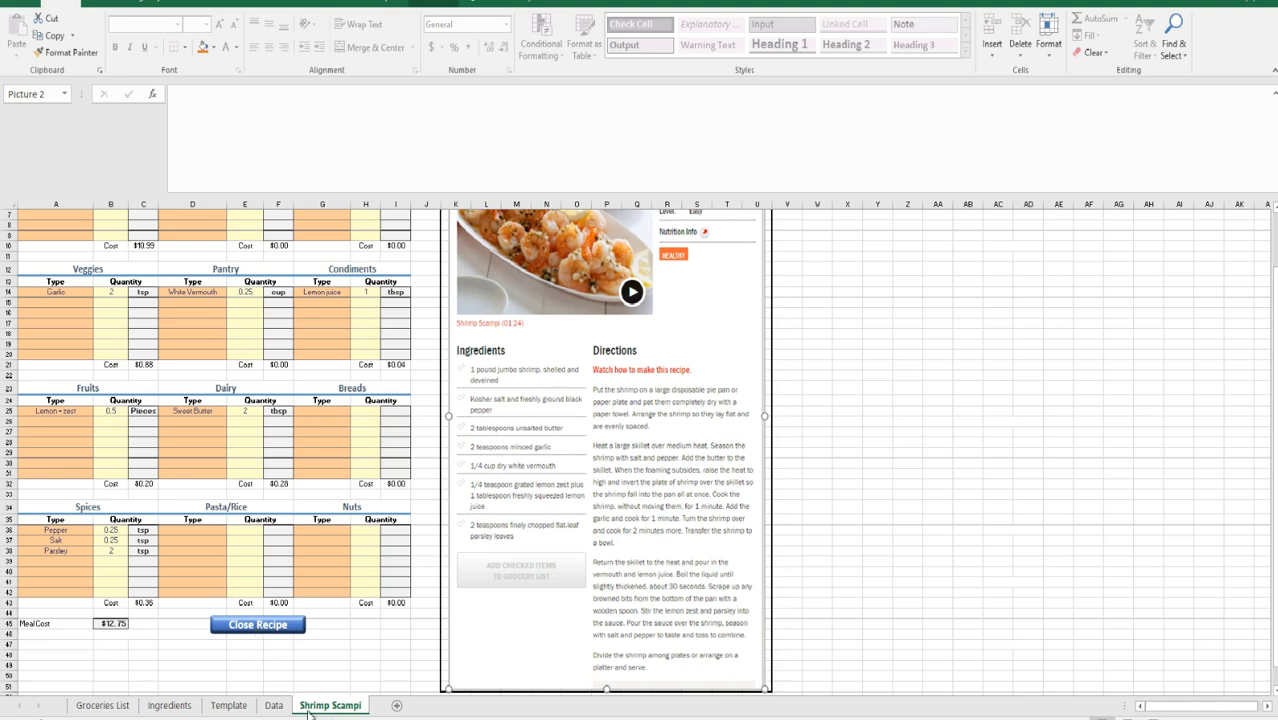
left_click(274, 628)
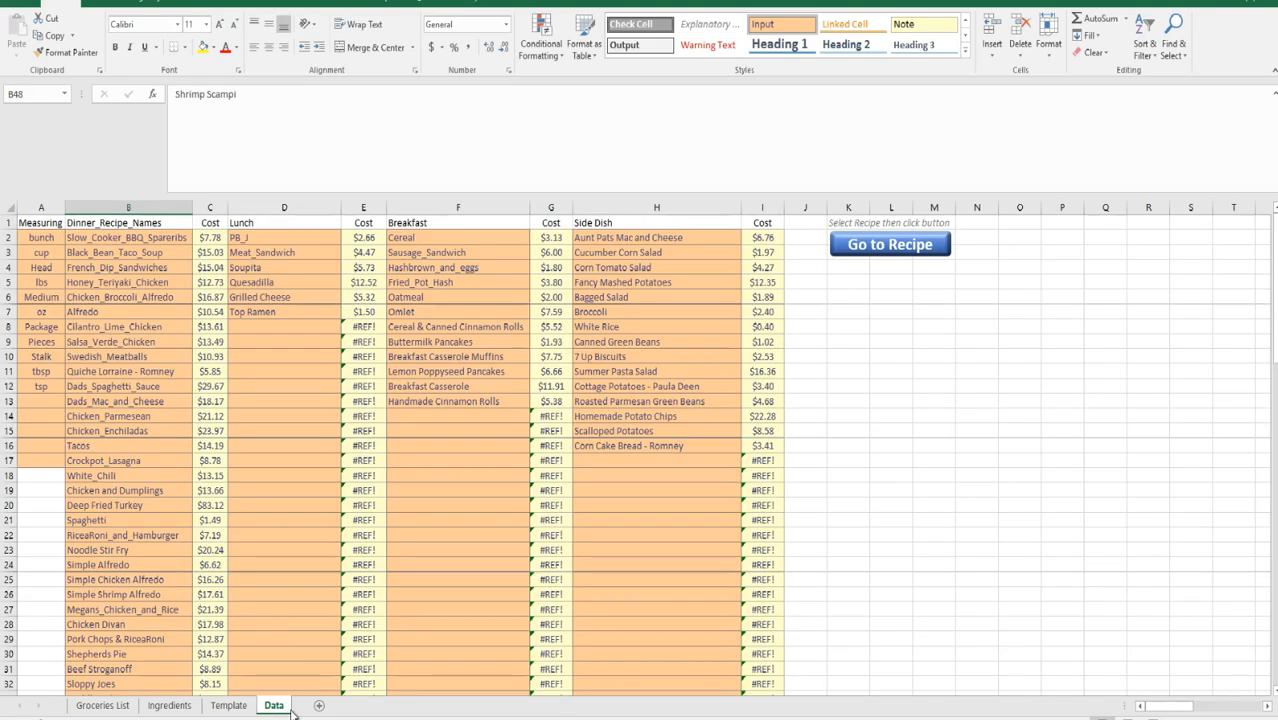
left_click(100, 706)
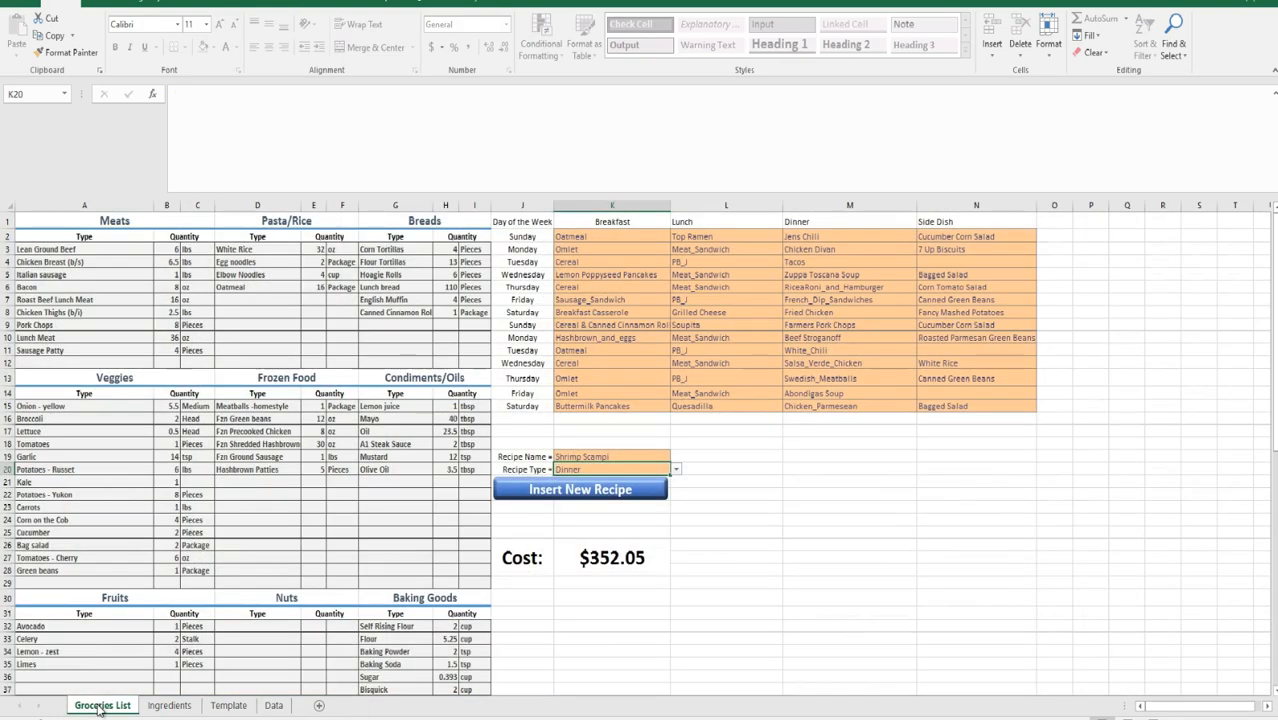